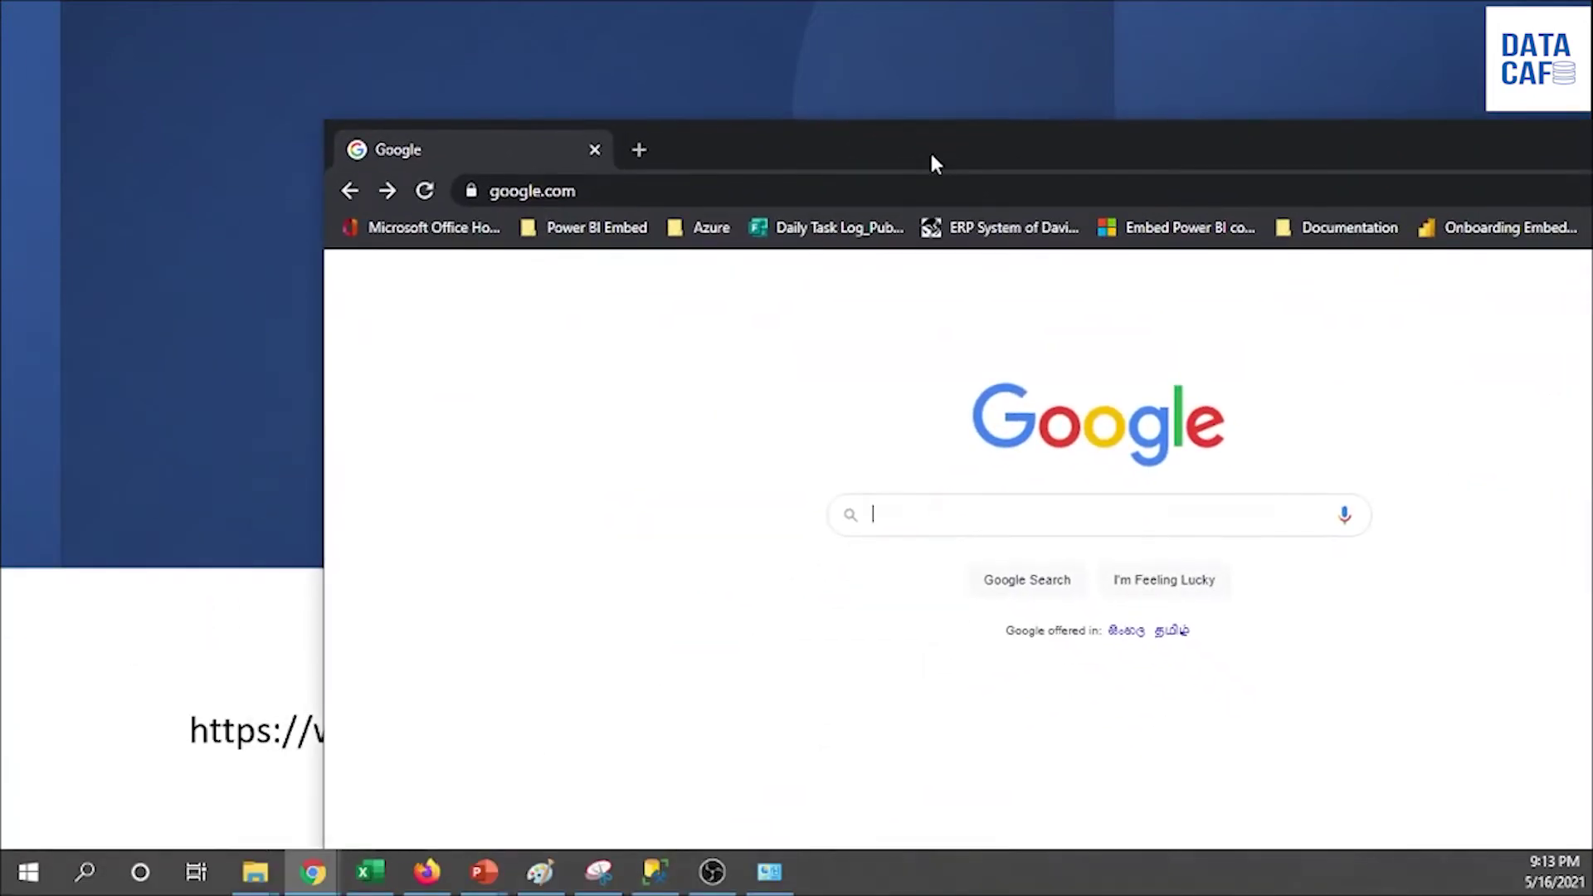
# Maximize the Chrome window showing the Google home page over the slideshow.
pyautogui.doubleClick(930, 149)
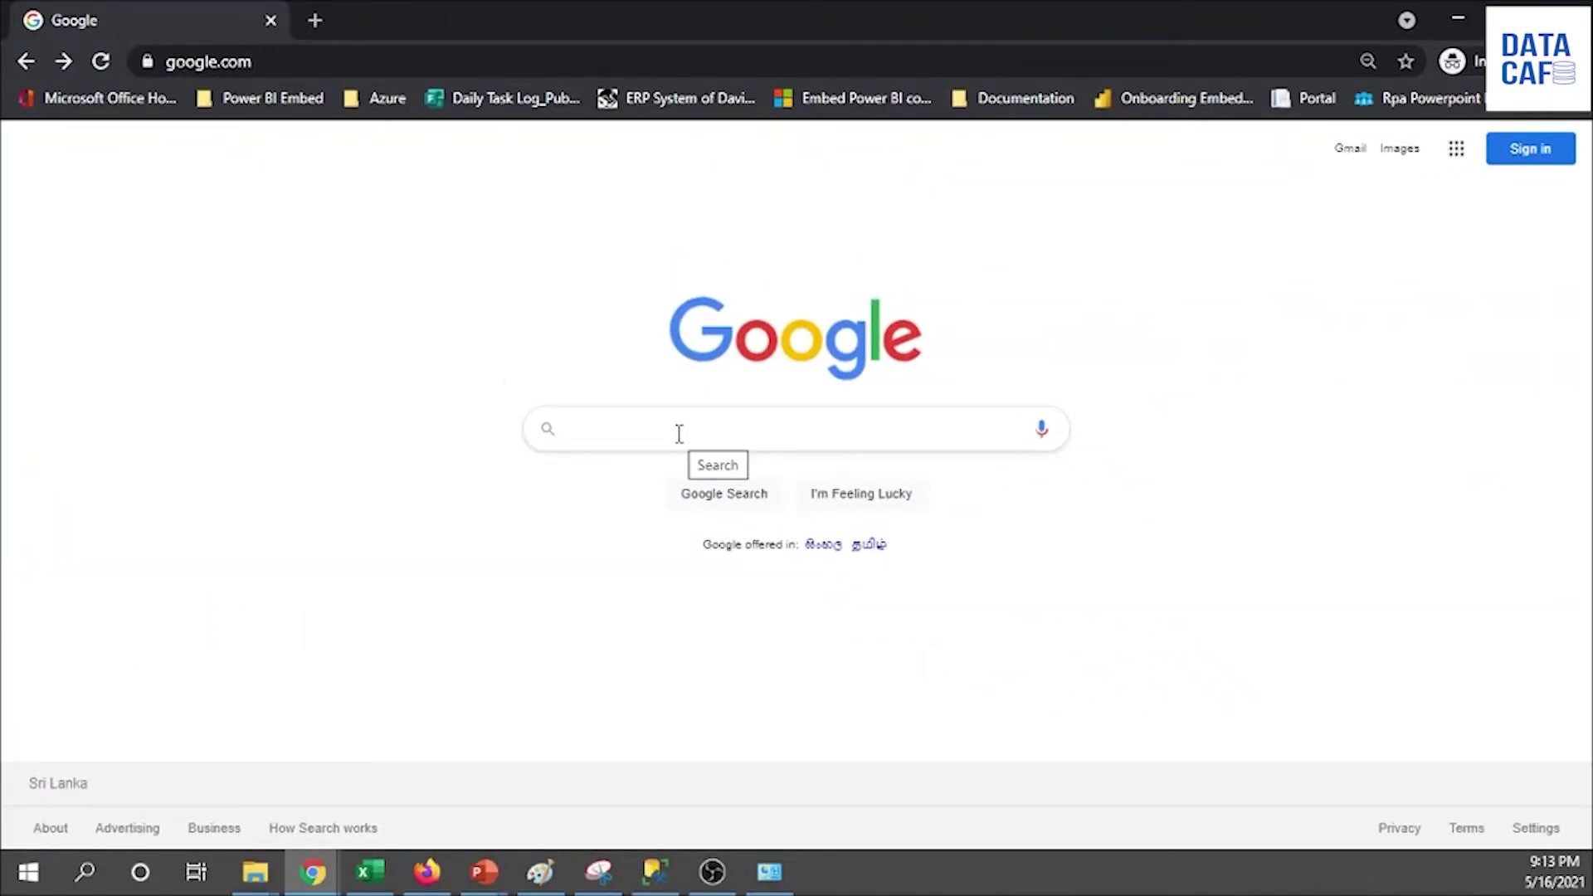
# Search Google for 'download Power BI desktop' and open the powerbi.microsoft.com downloads result.
pyautogui.write('downalod')
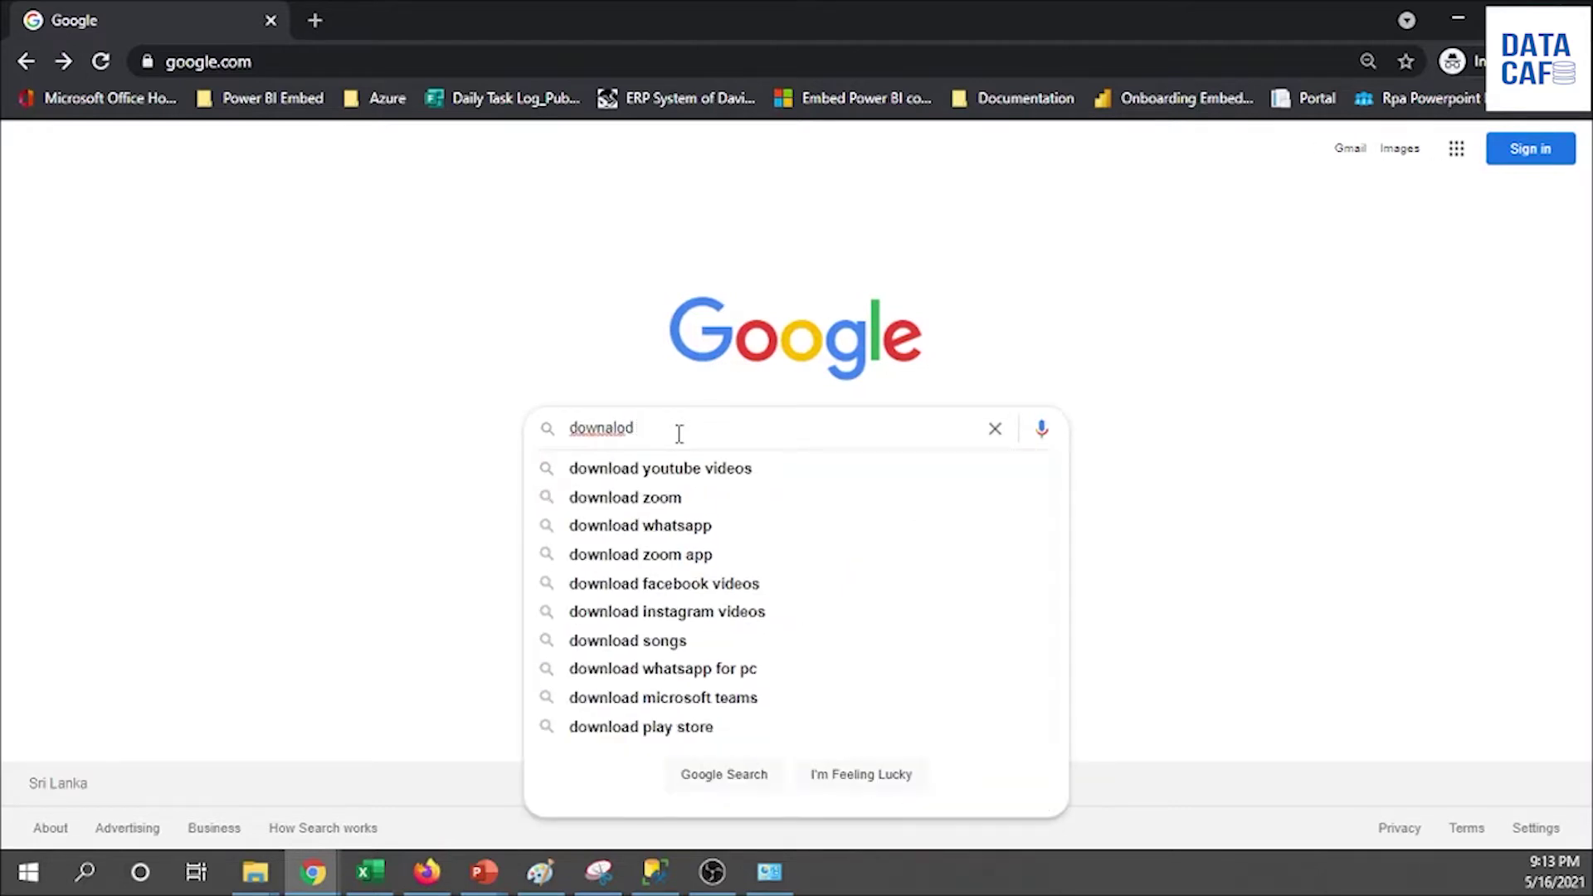
pyautogui.press('BackSpace')
pyautogui.press('BackSpace')
pyautogui.press('BackSpace')
pyautogui.press('BackSpace')
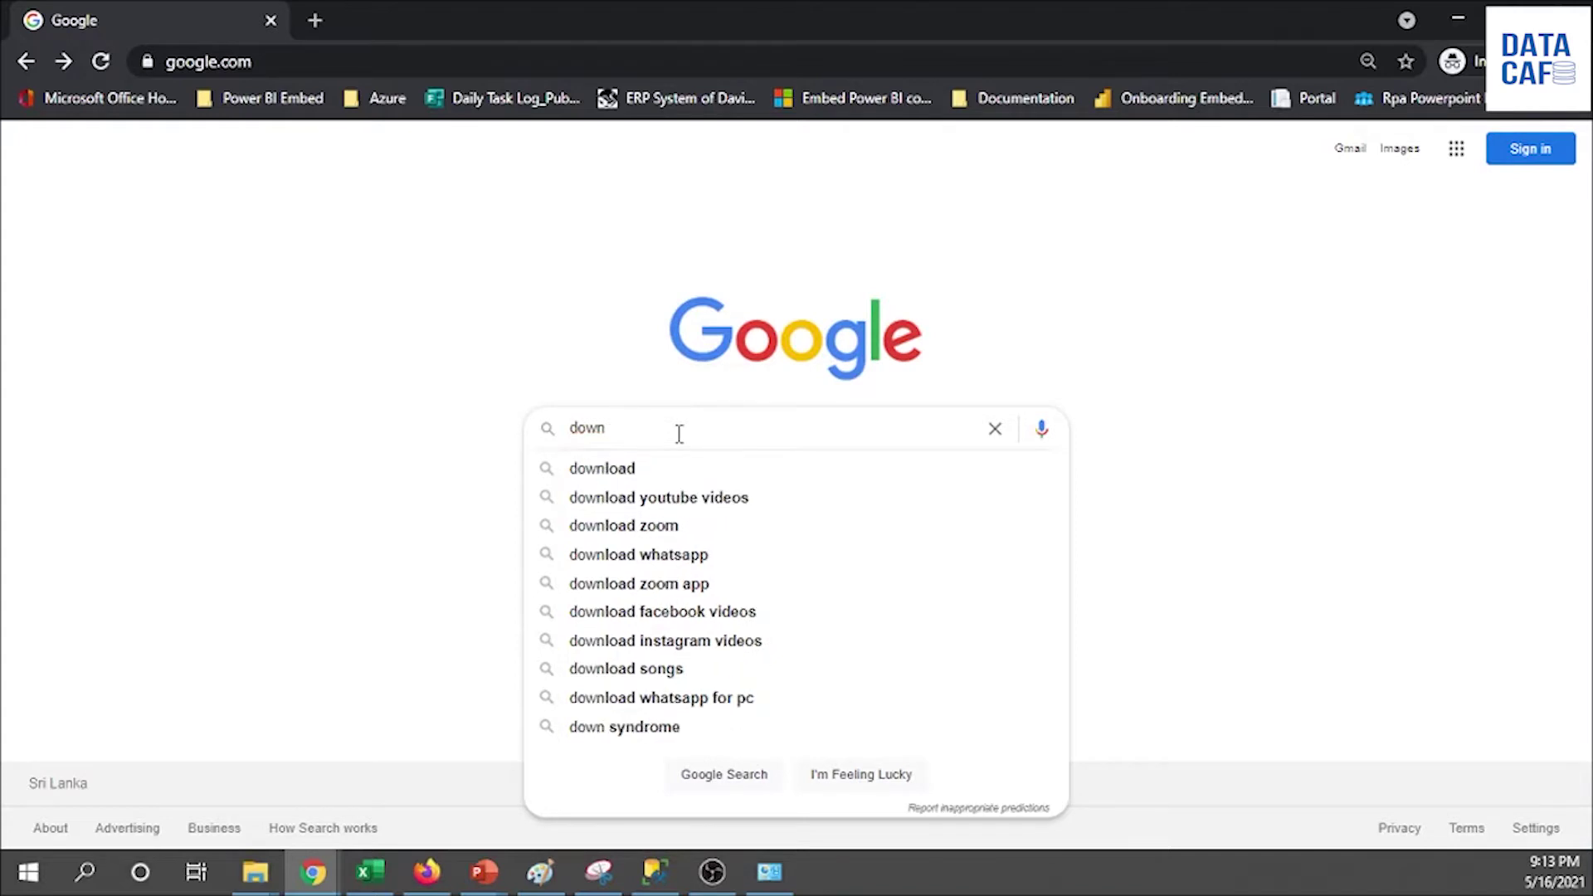
pyautogui.write('load')
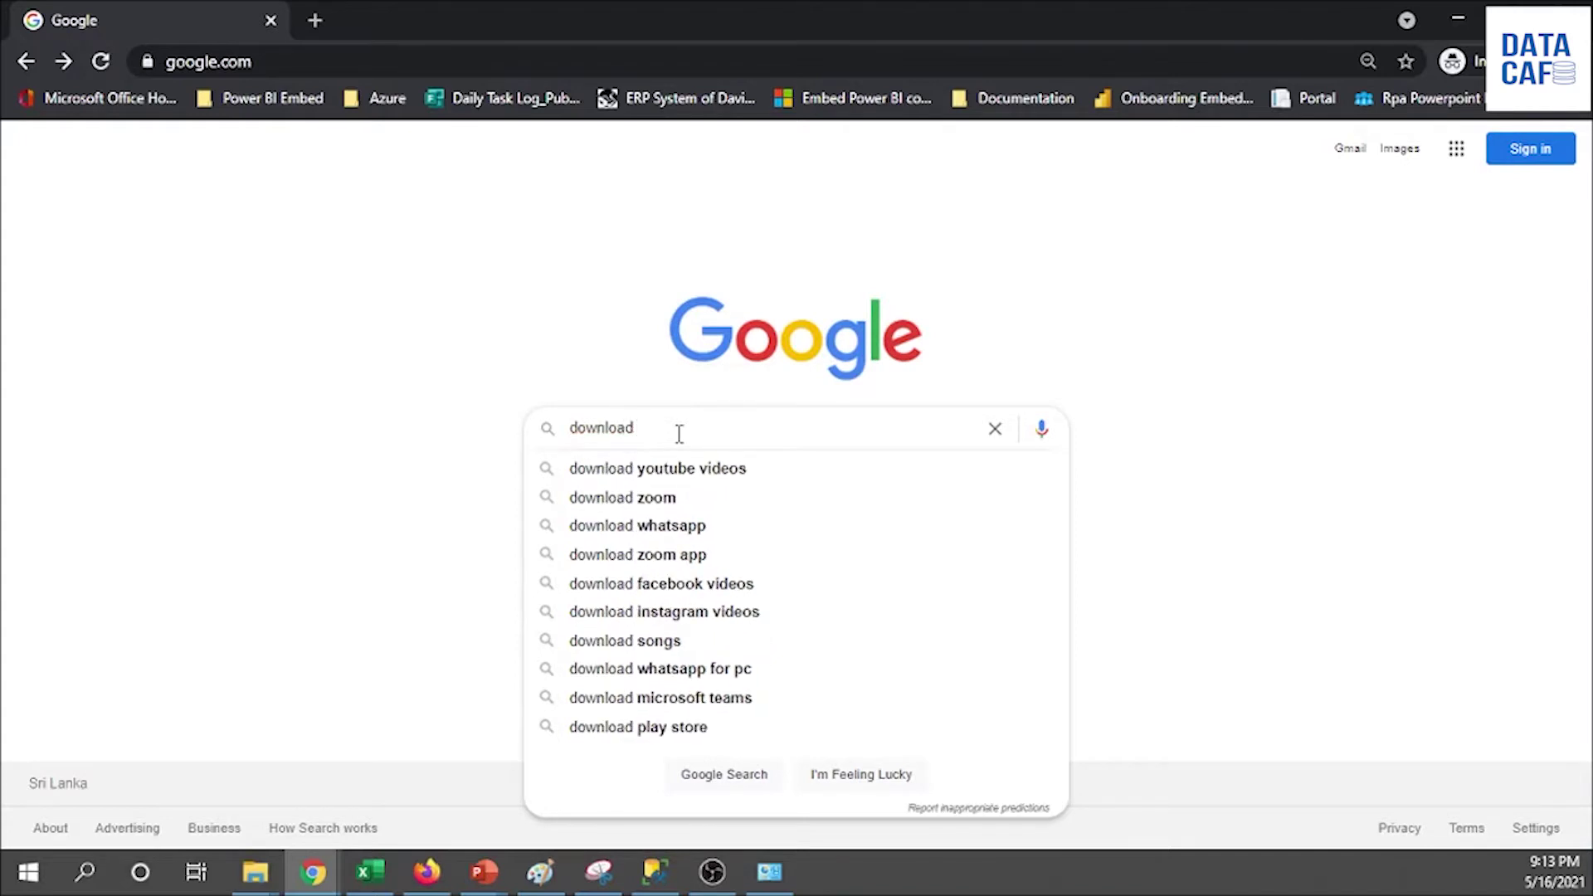
pyautogui.write(' Power BI ')
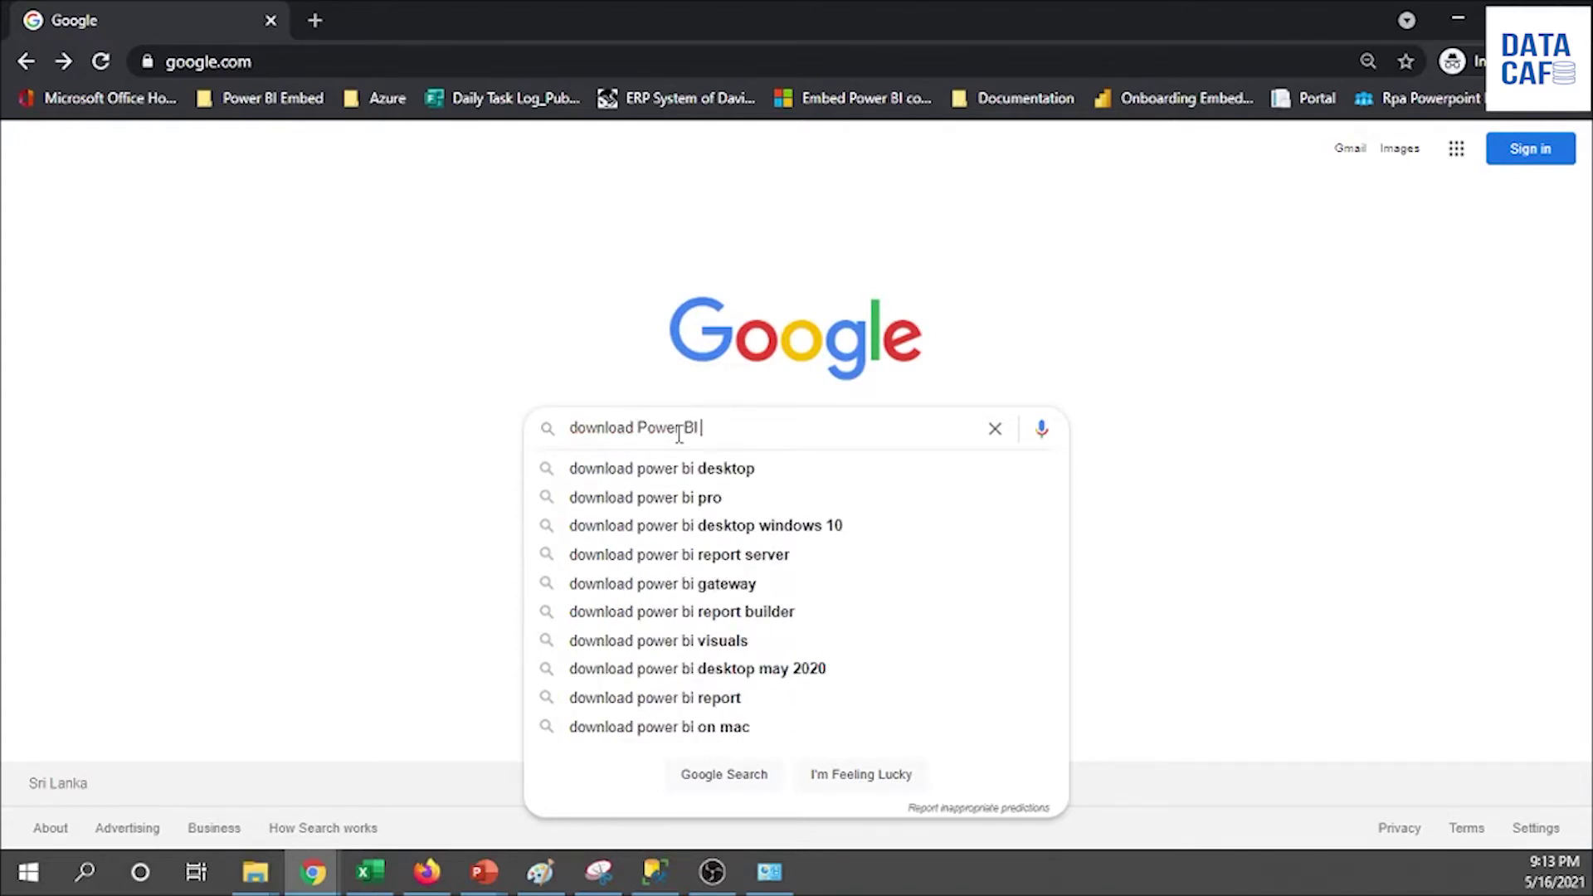
pyautogui.write('desktop')
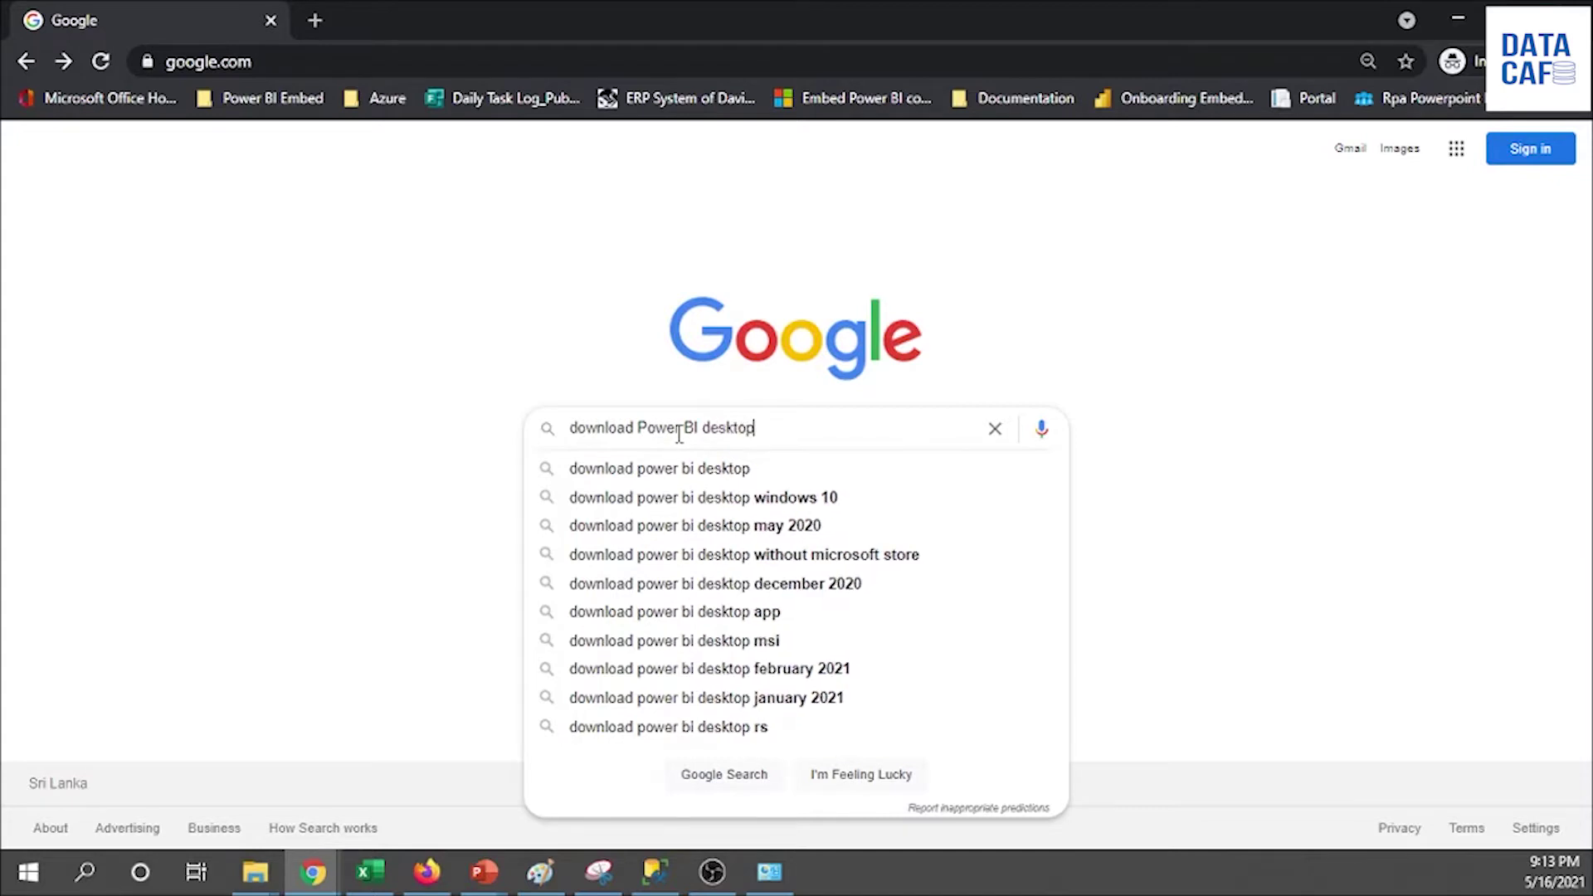
pyautogui.press('Return')
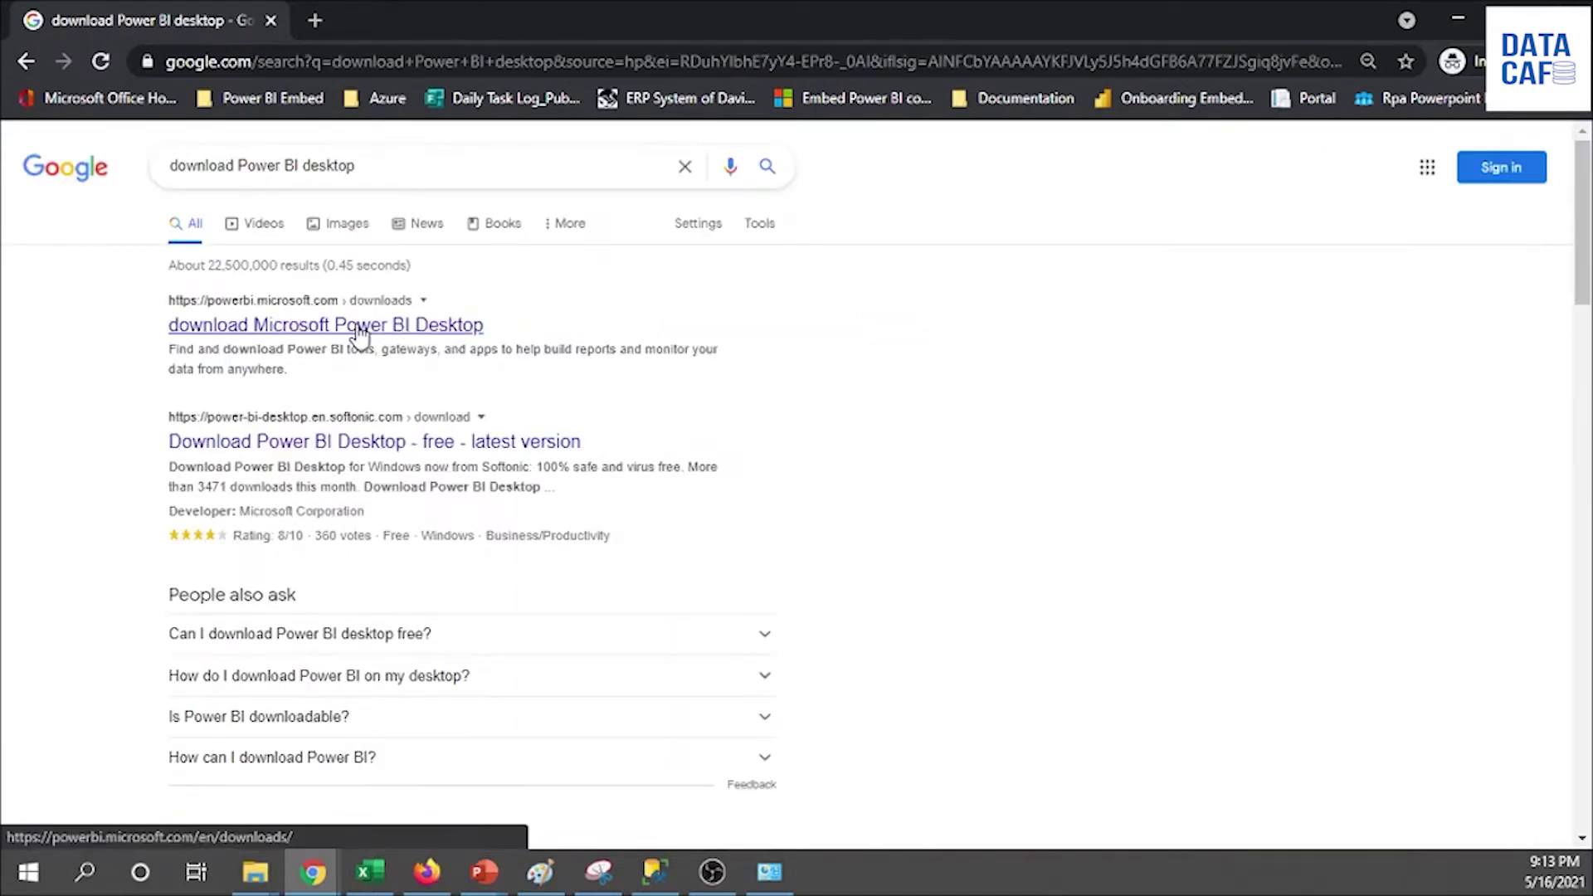
pyautogui.click(359, 327)
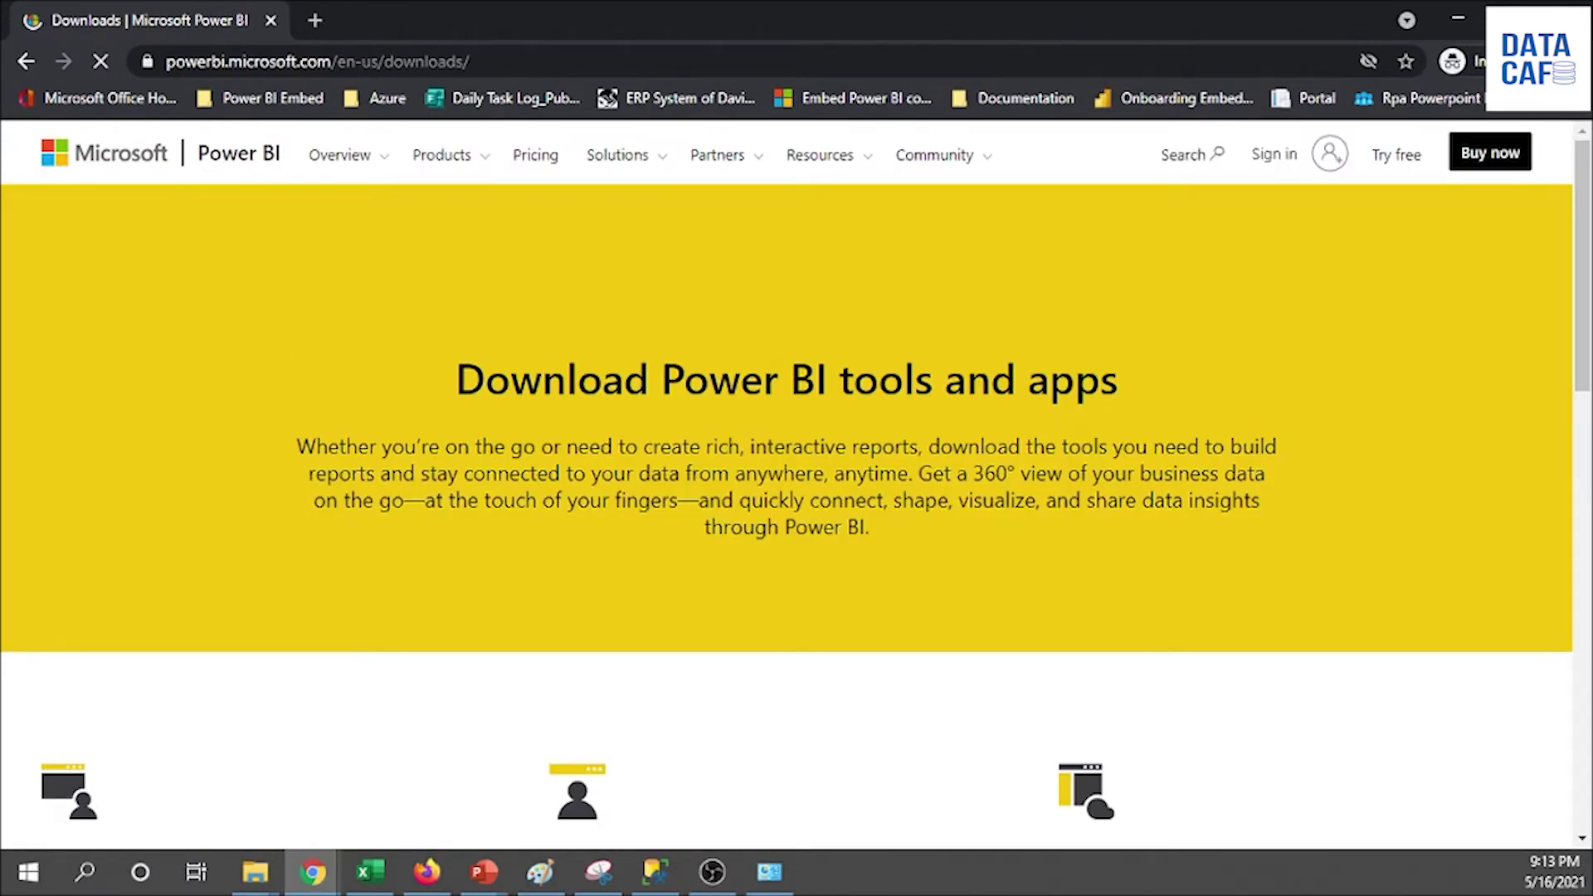
# Scroll the Power BI downloads page to the Power BI Desktop section with Download and Advanced download options.
pyautogui.hotkey('alt', 'Tab')
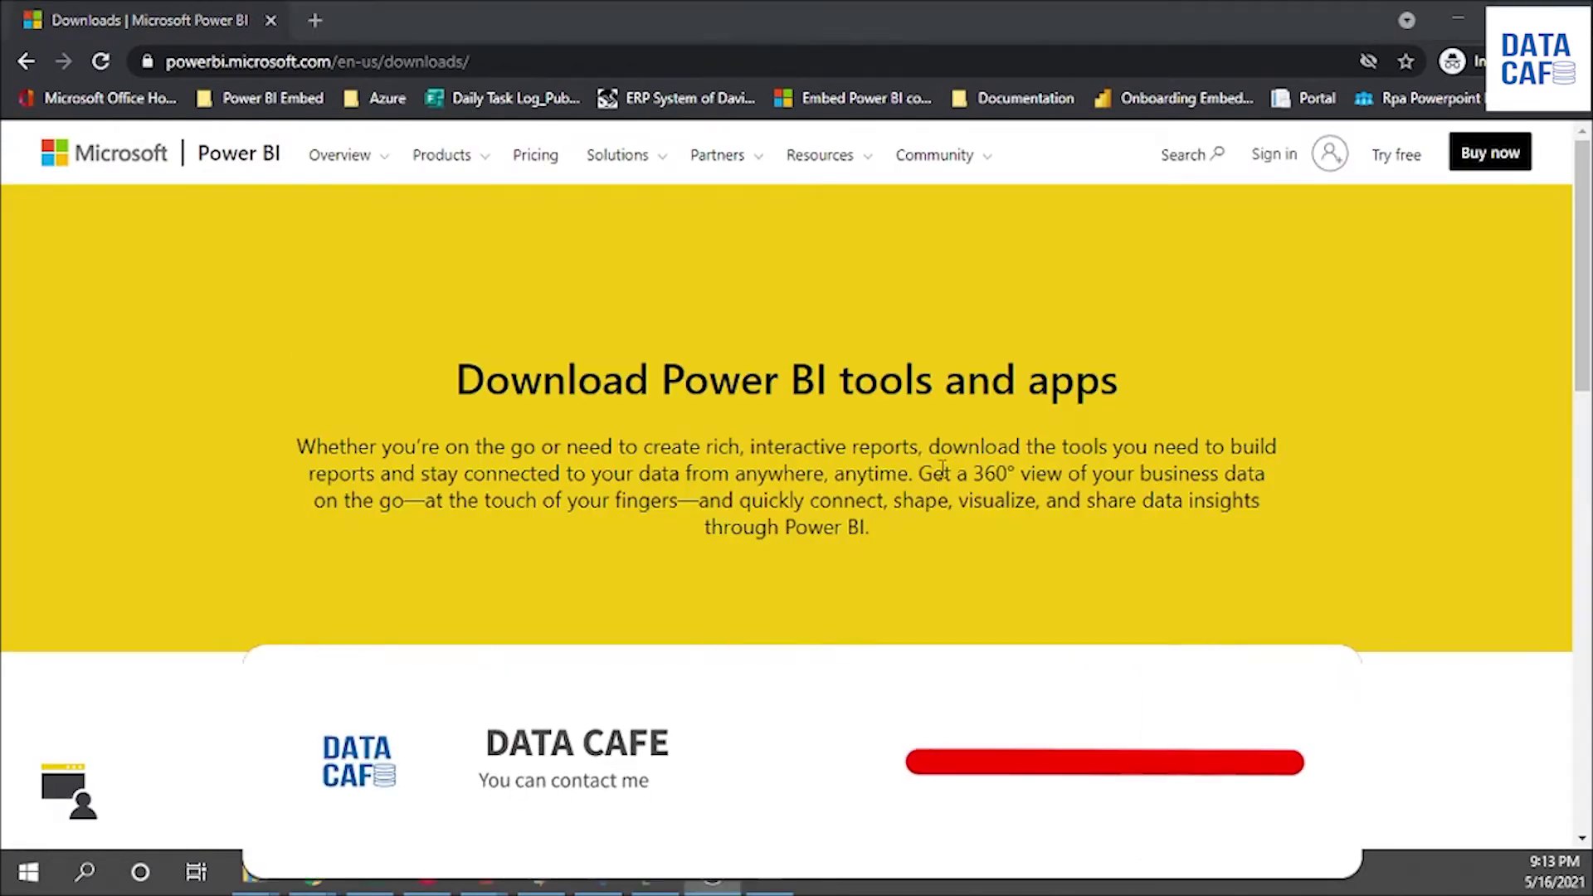
pyautogui.scroll(-1, 773, 485)
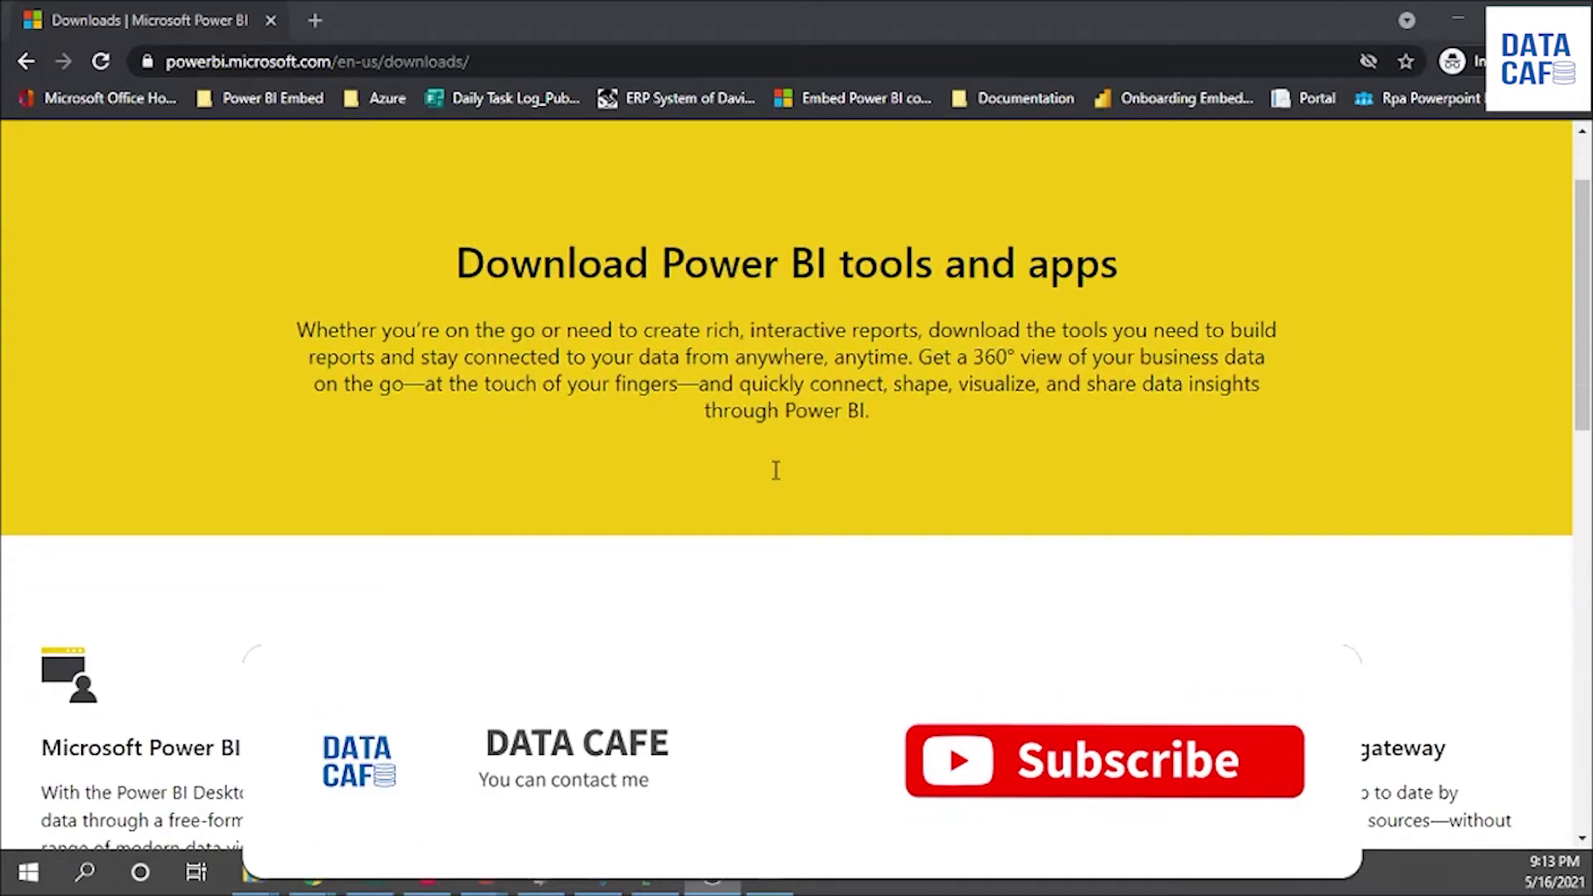
pyautogui.scroll(-2, 778, 479)
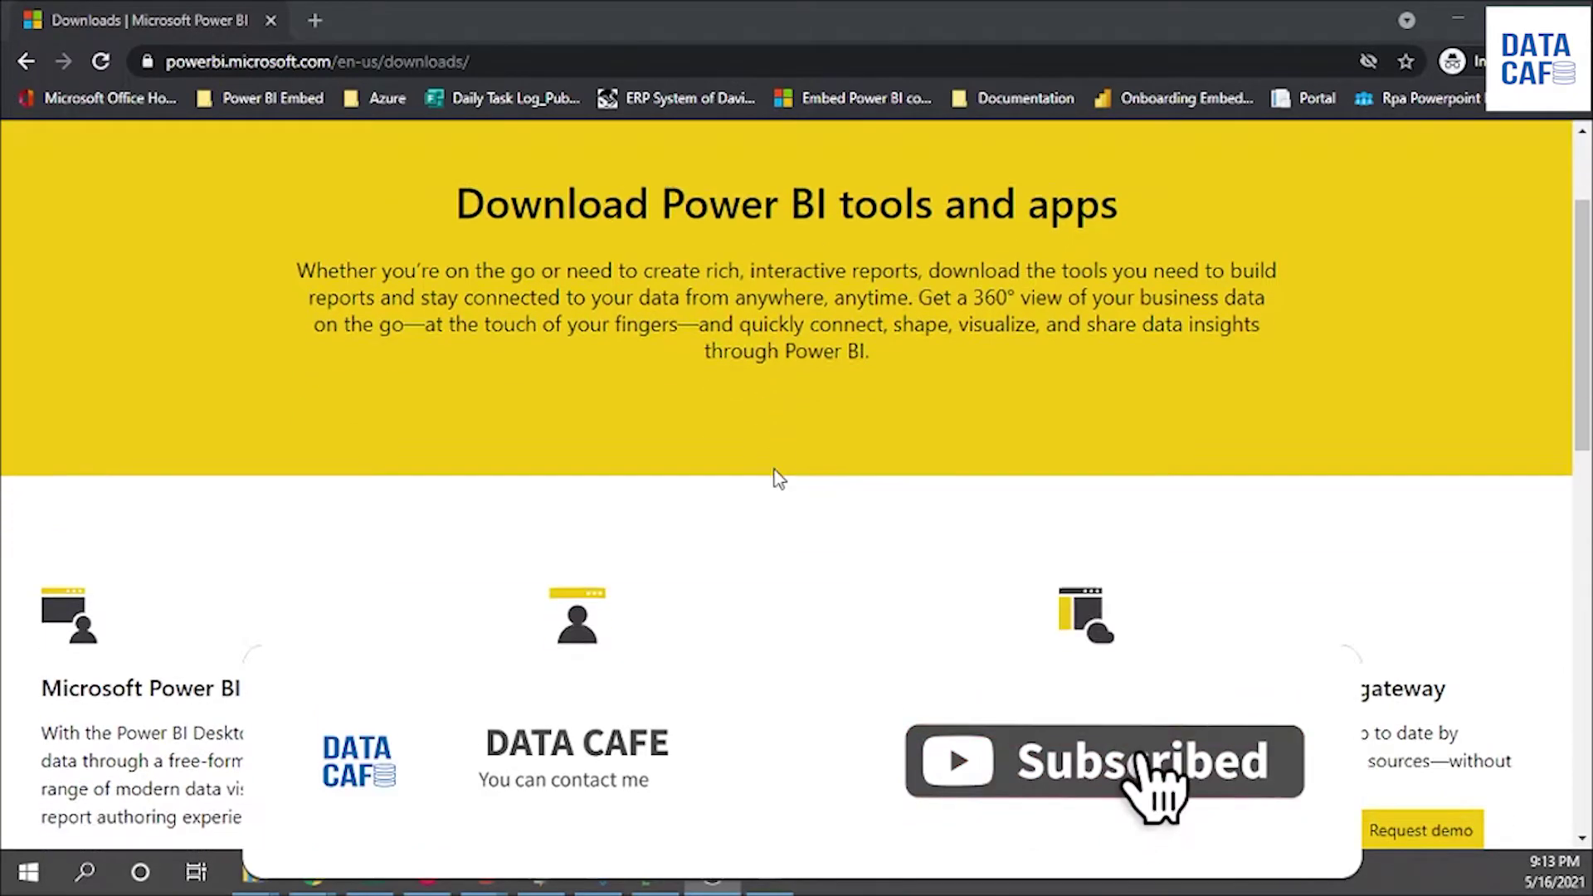
pyautogui.scroll(-2, 778, 479)
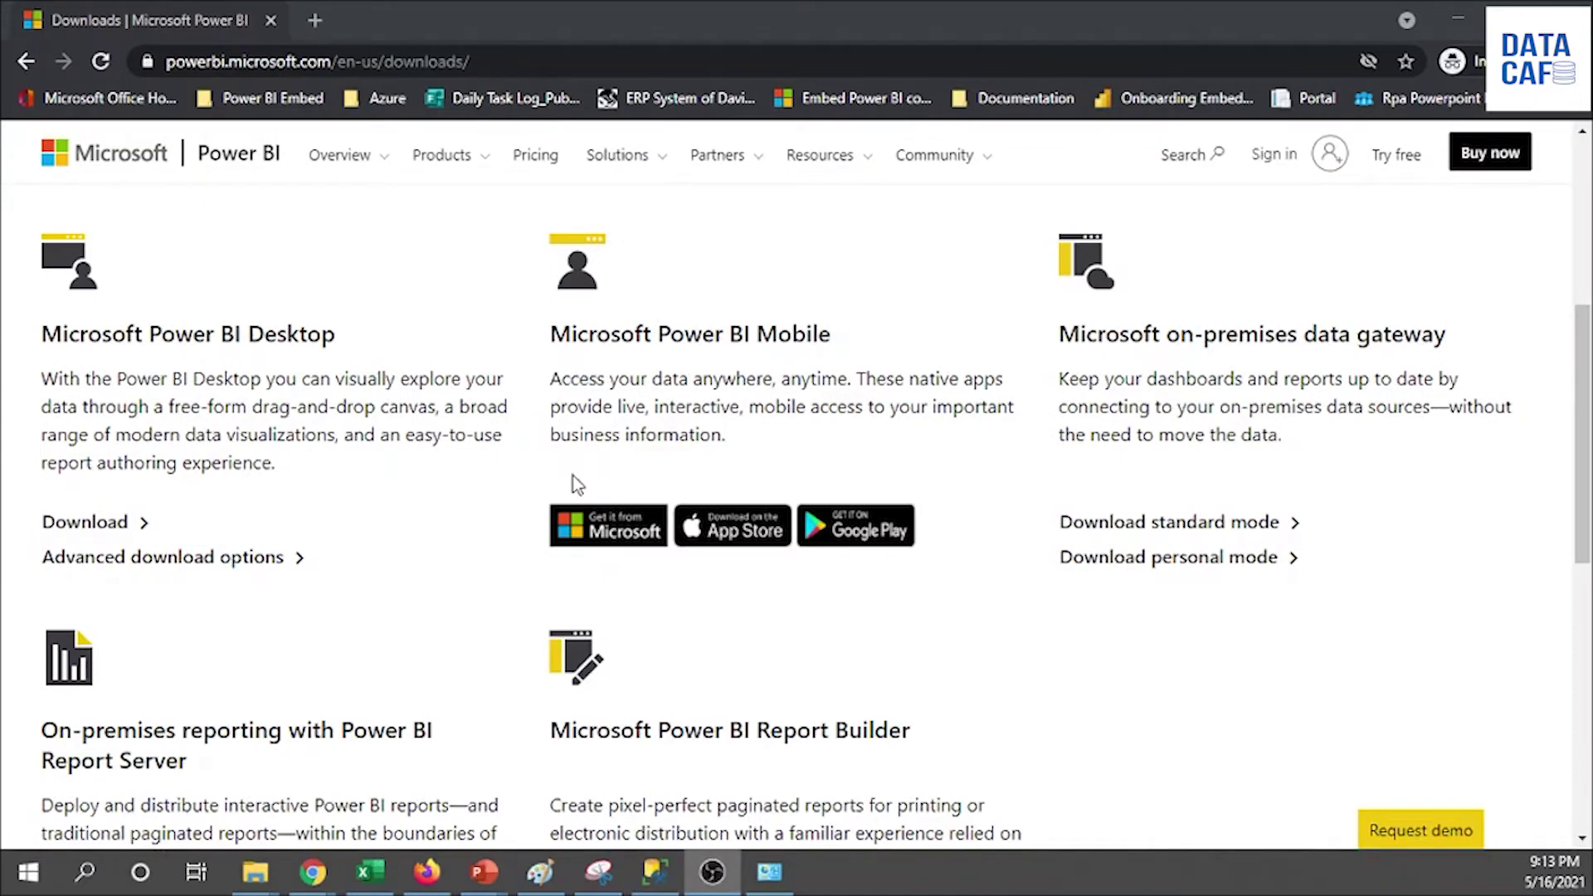
pyautogui.scroll(-1, 379, 580)
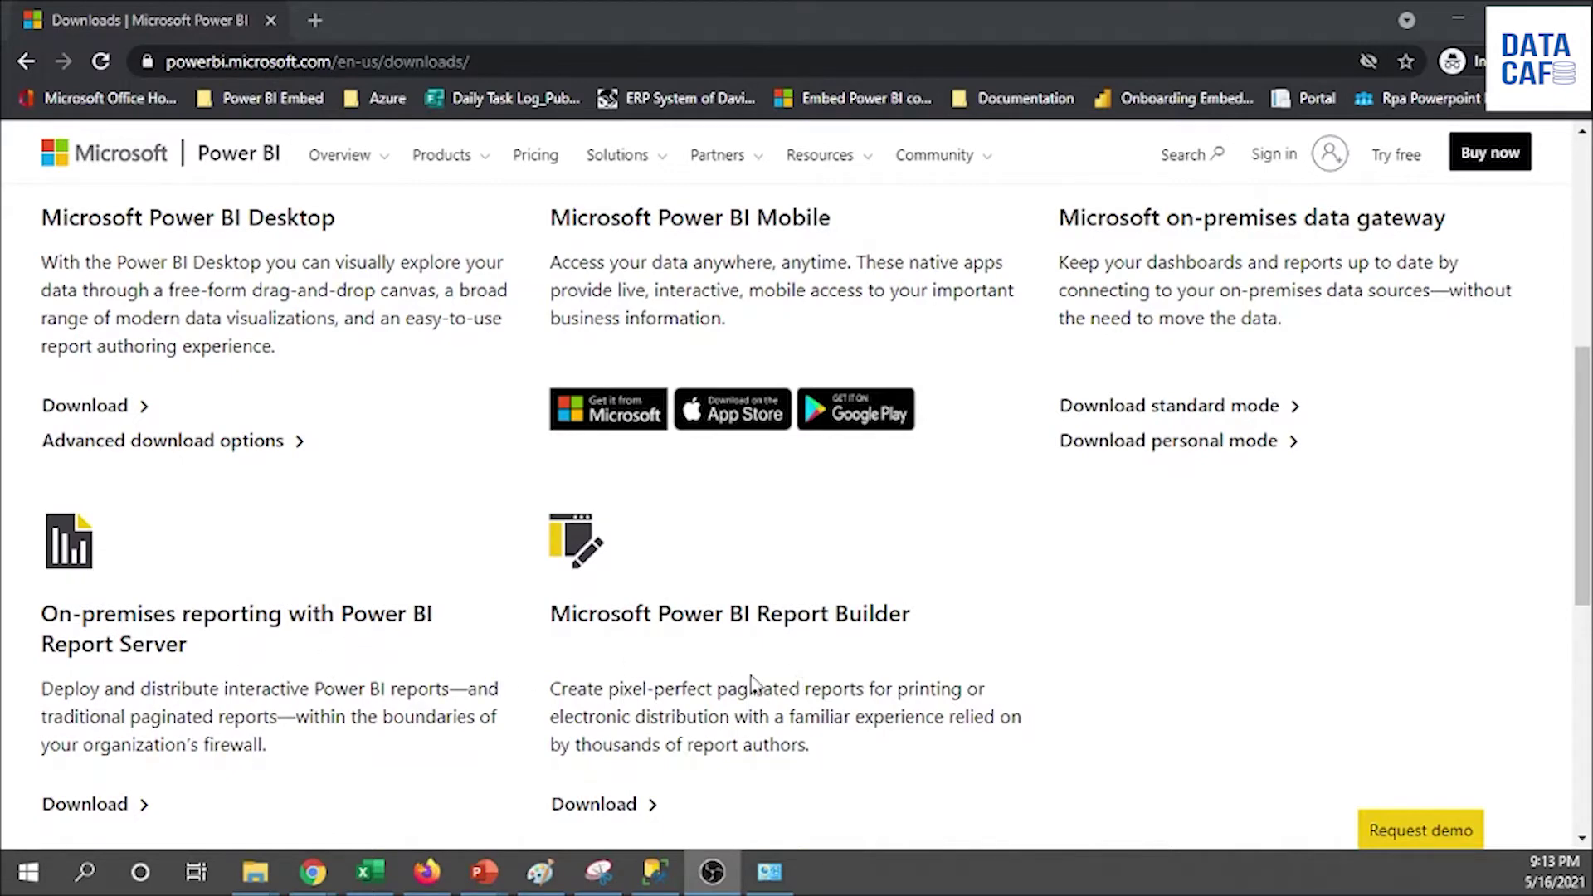
pyautogui.scroll(-2, 452, 655)
pyautogui.scroll(3, 427, 622)
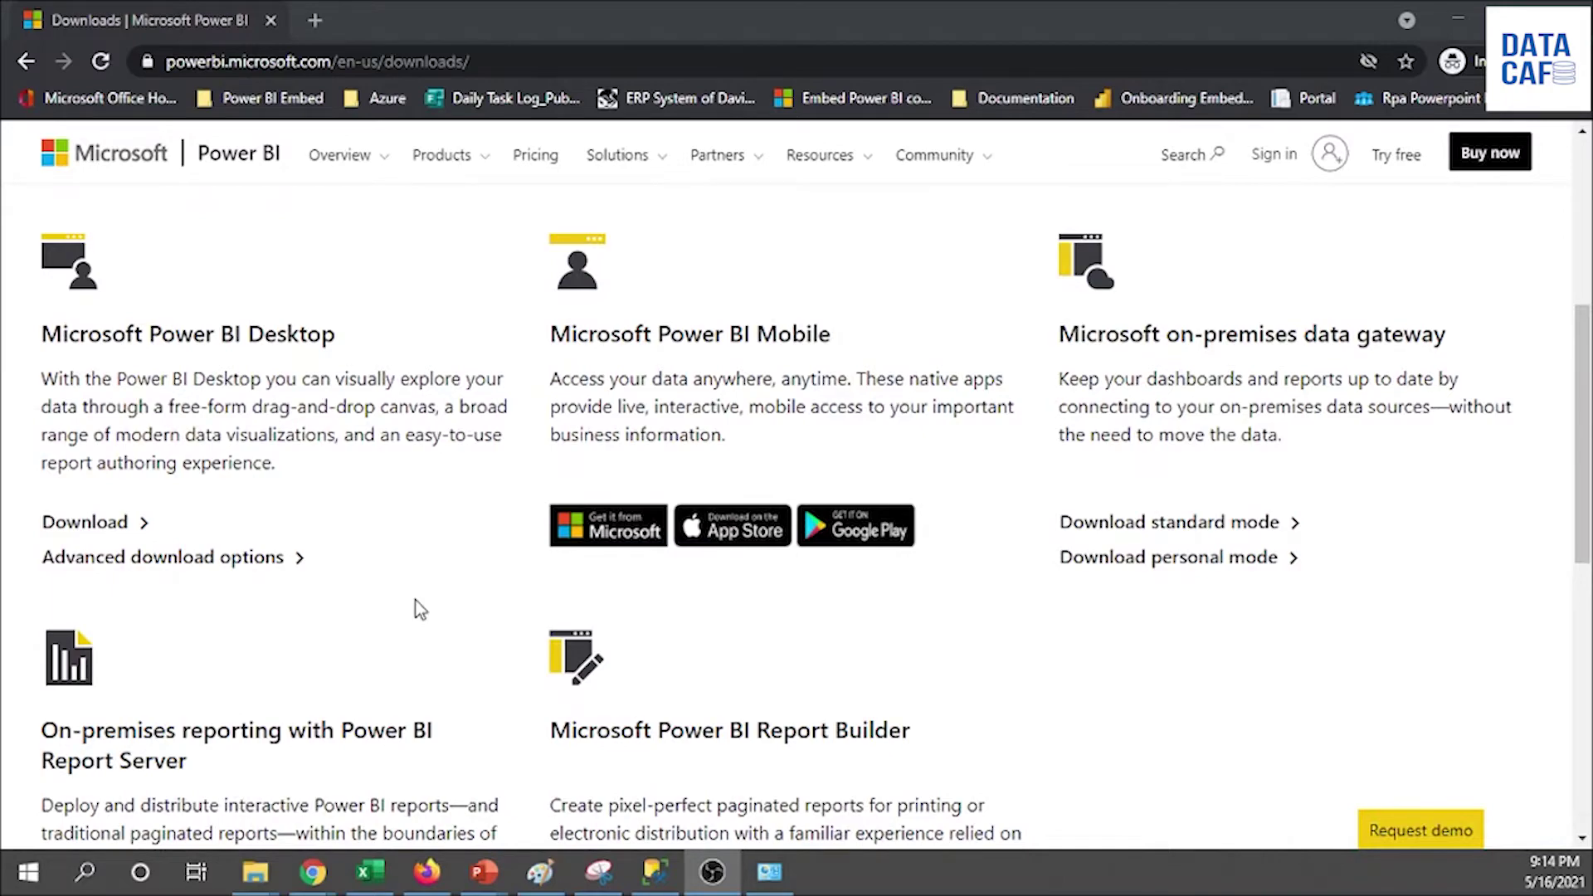
pyautogui.scroll(5, 421, 610)
pyautogui.scroll(-4, 419, 591)
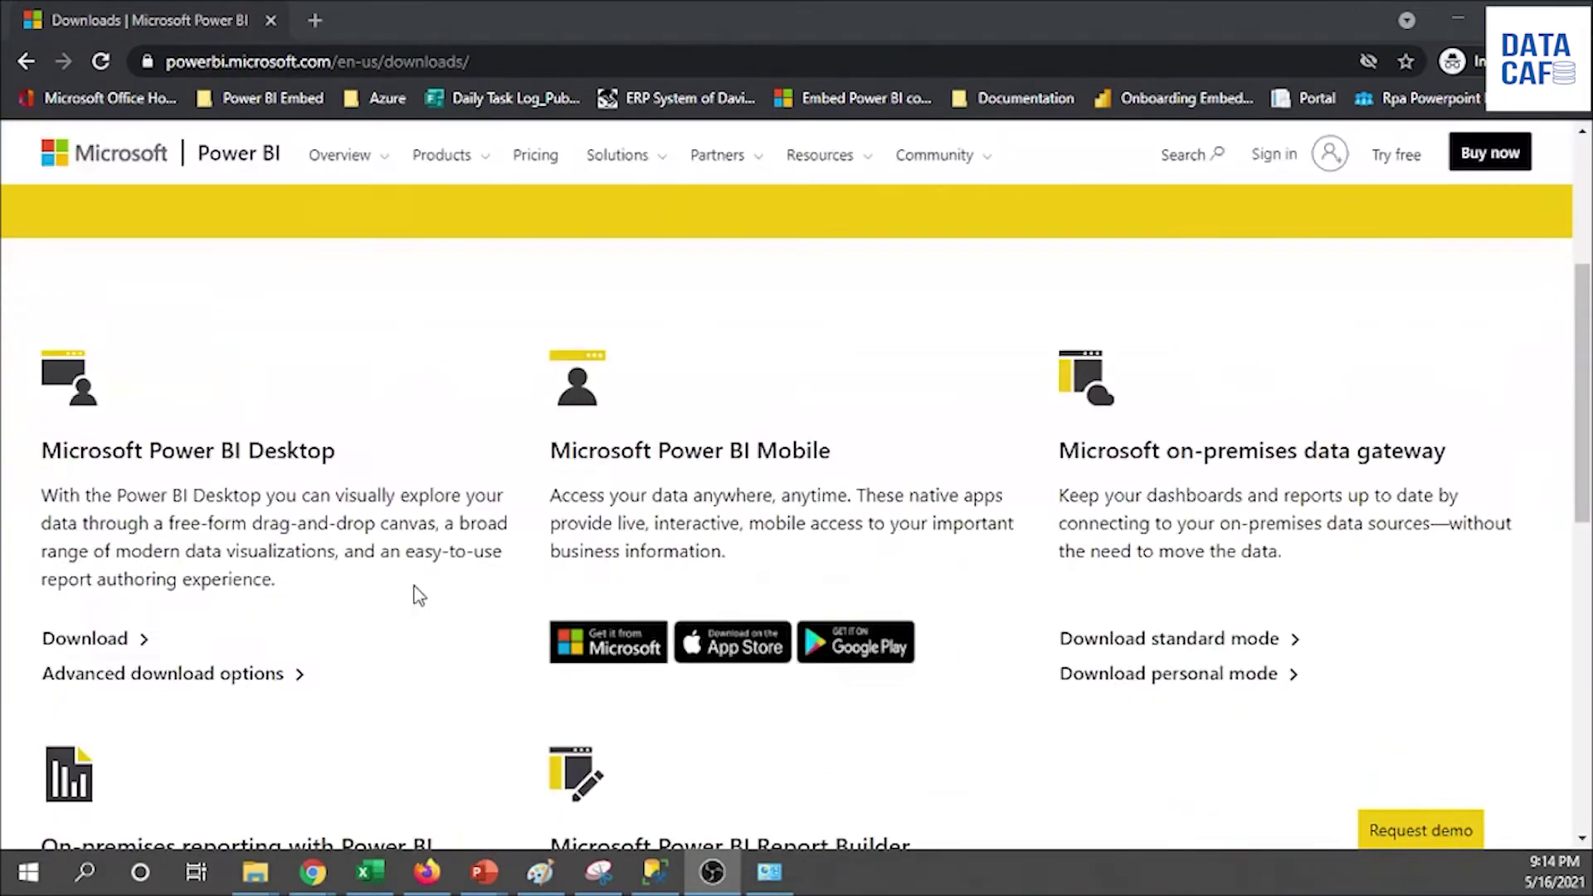
pyautogui.scroll(-1, 418, 589)
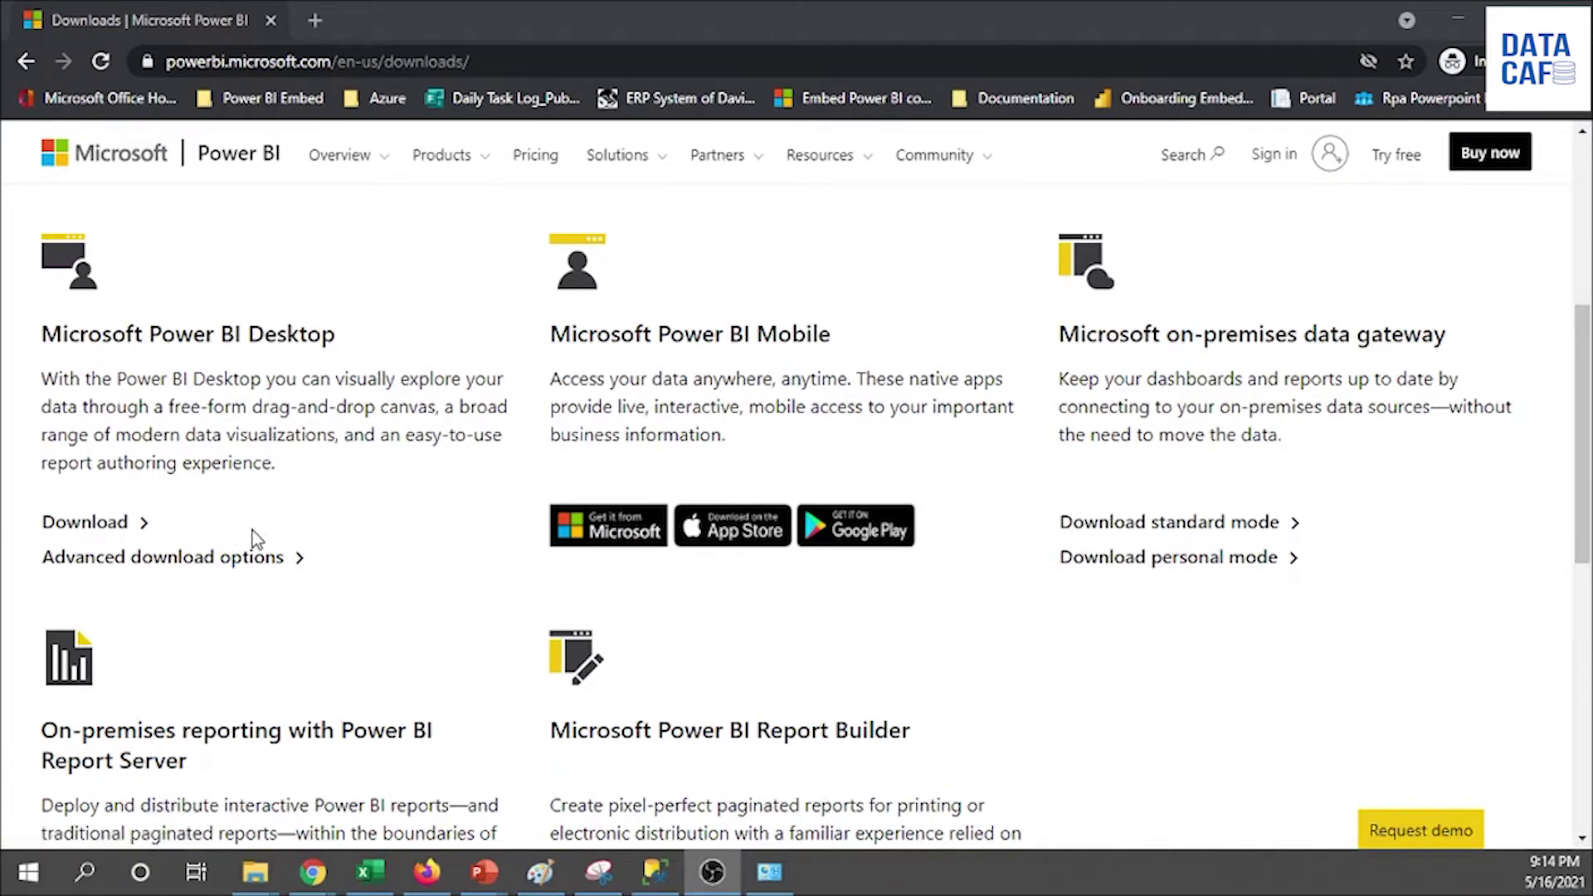
# Open the Power BI Desktop Download Center page and expand its Details to show version 2.93.641.0.
pyautogui.click(240, 564)
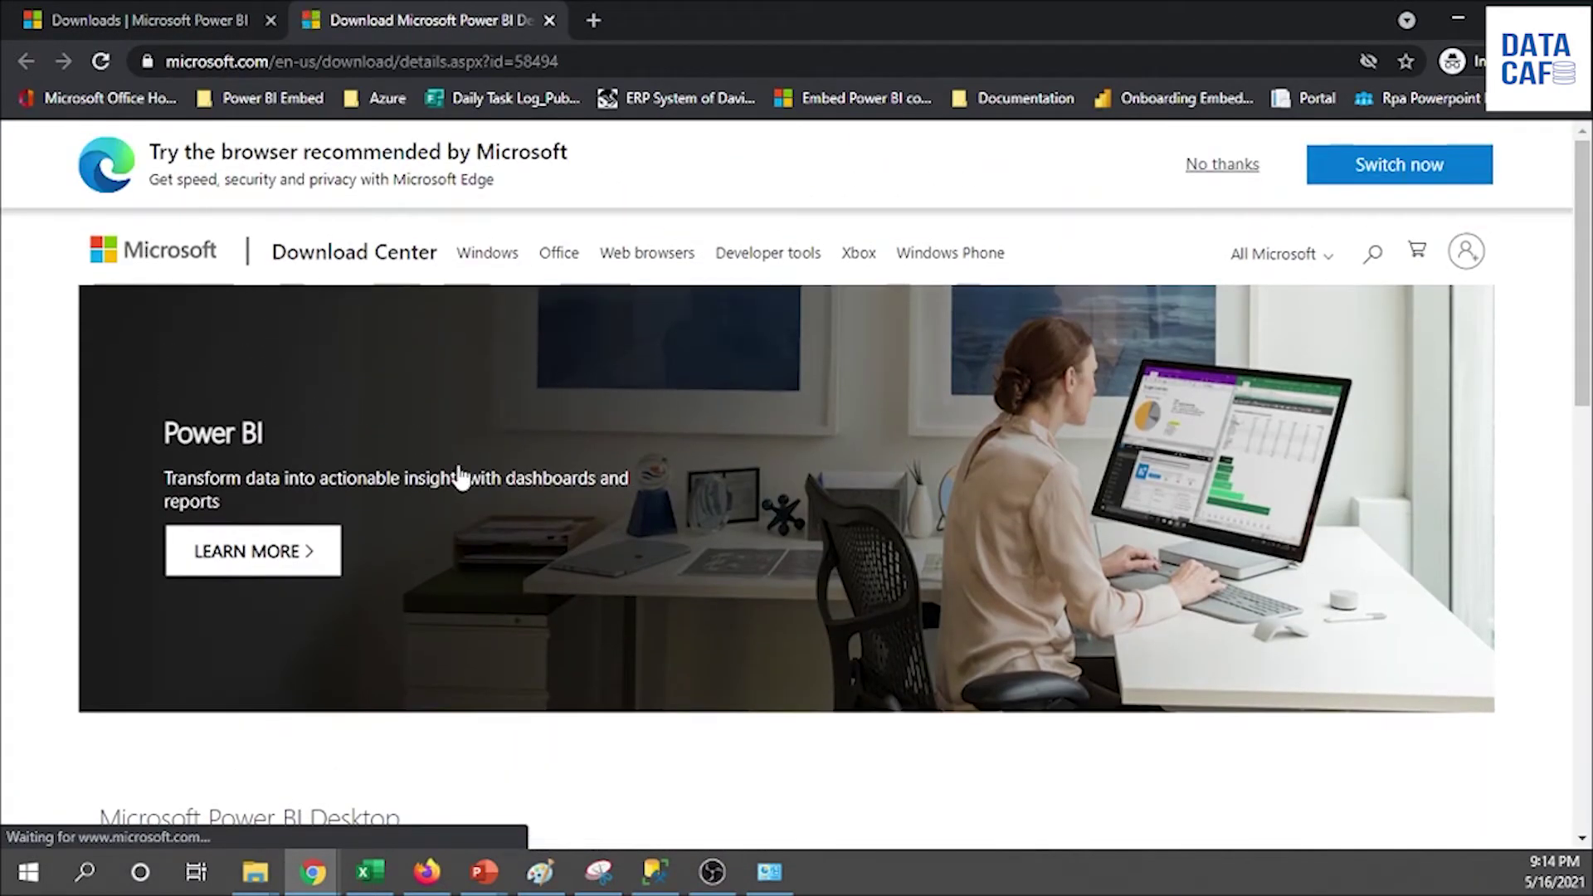
pyautogui.scroll(-3, 467, 462)
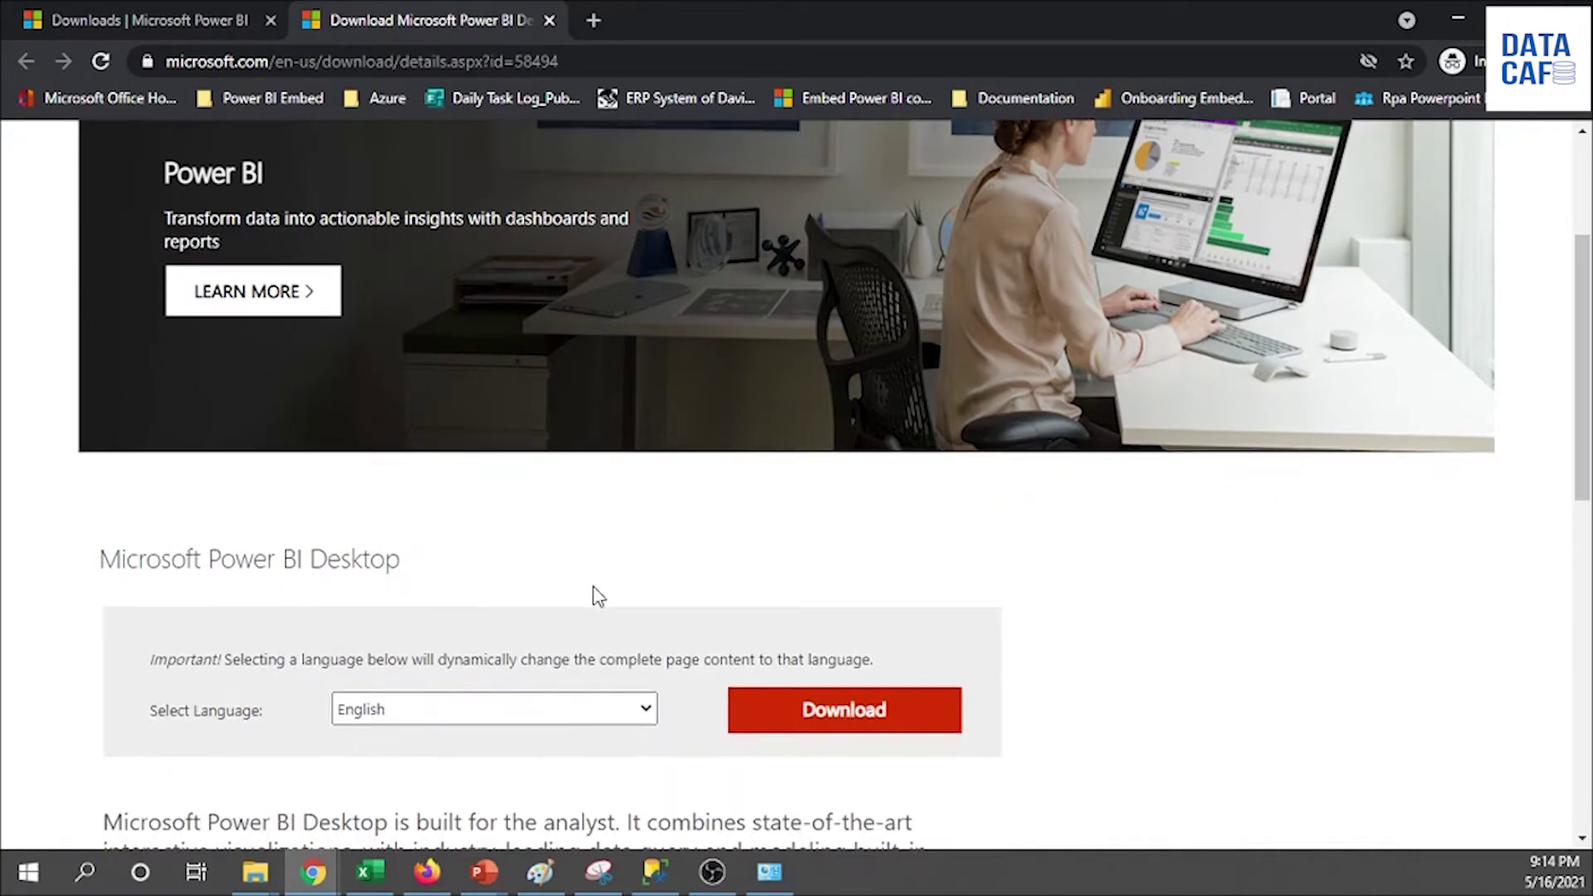
pyautogui.scroll(-4, 728, 597)
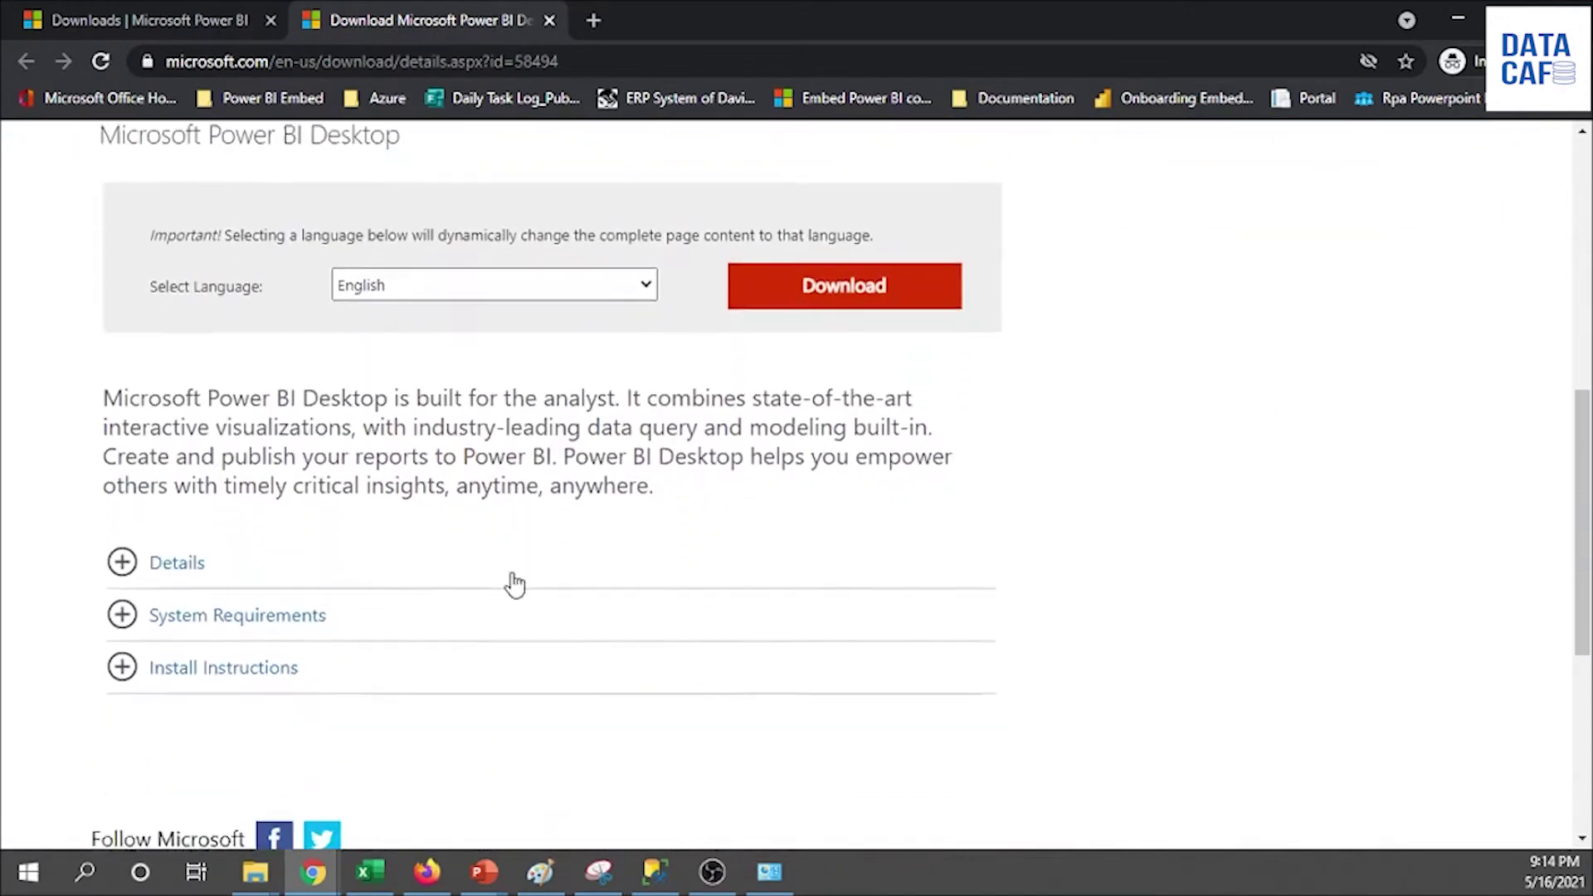
pyautogui.click(154, 549)
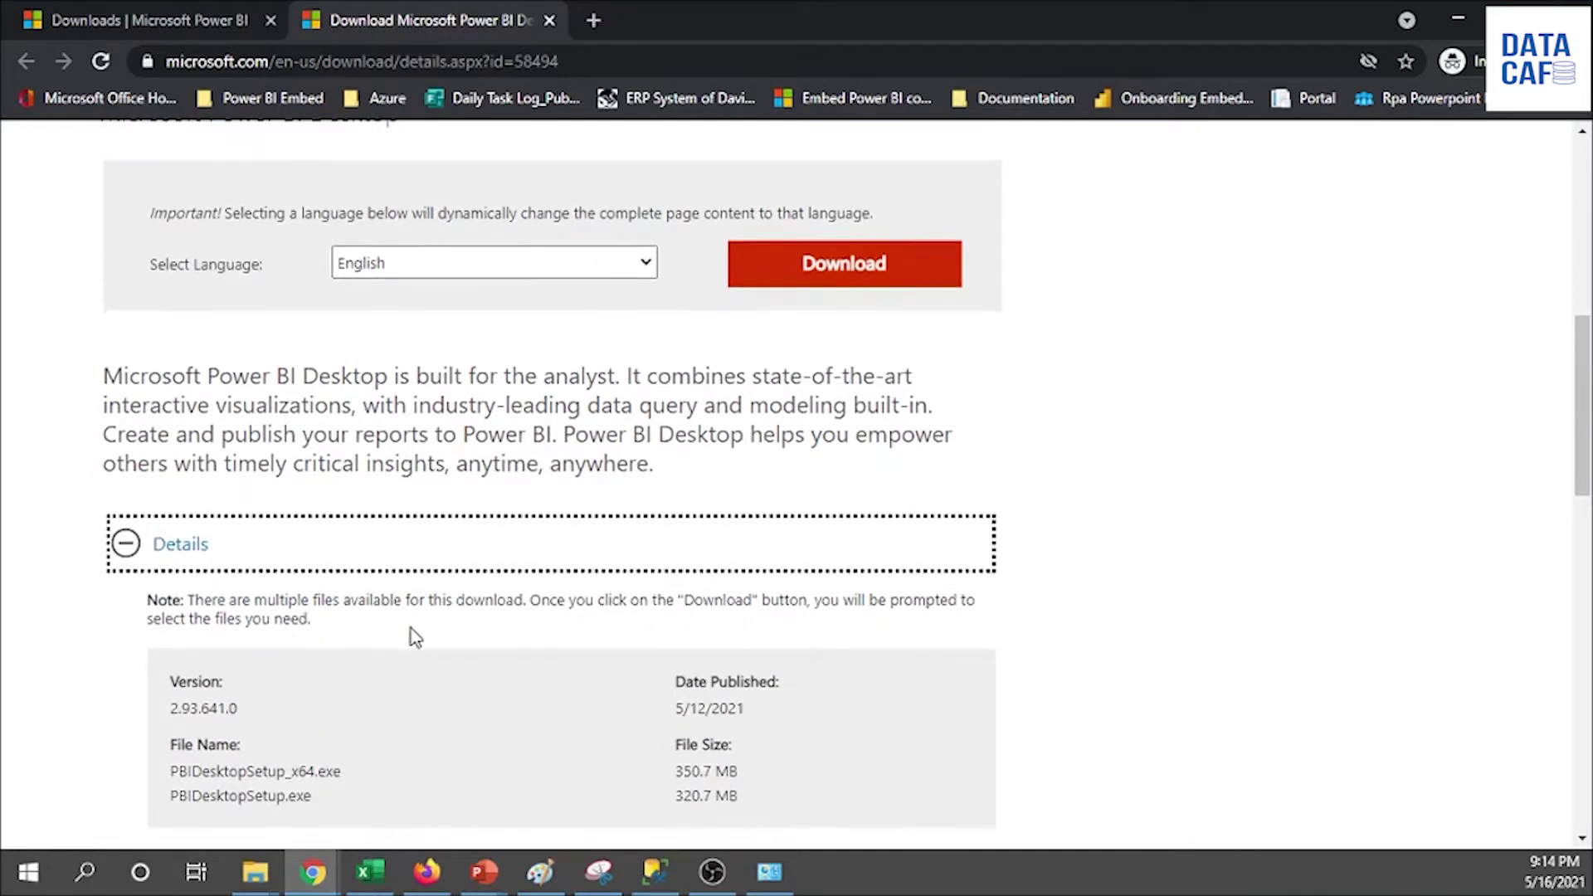
# Scroll past the installer file details and expand the System Requirements section.
pyautogui.scroll(-1, 419, 636)
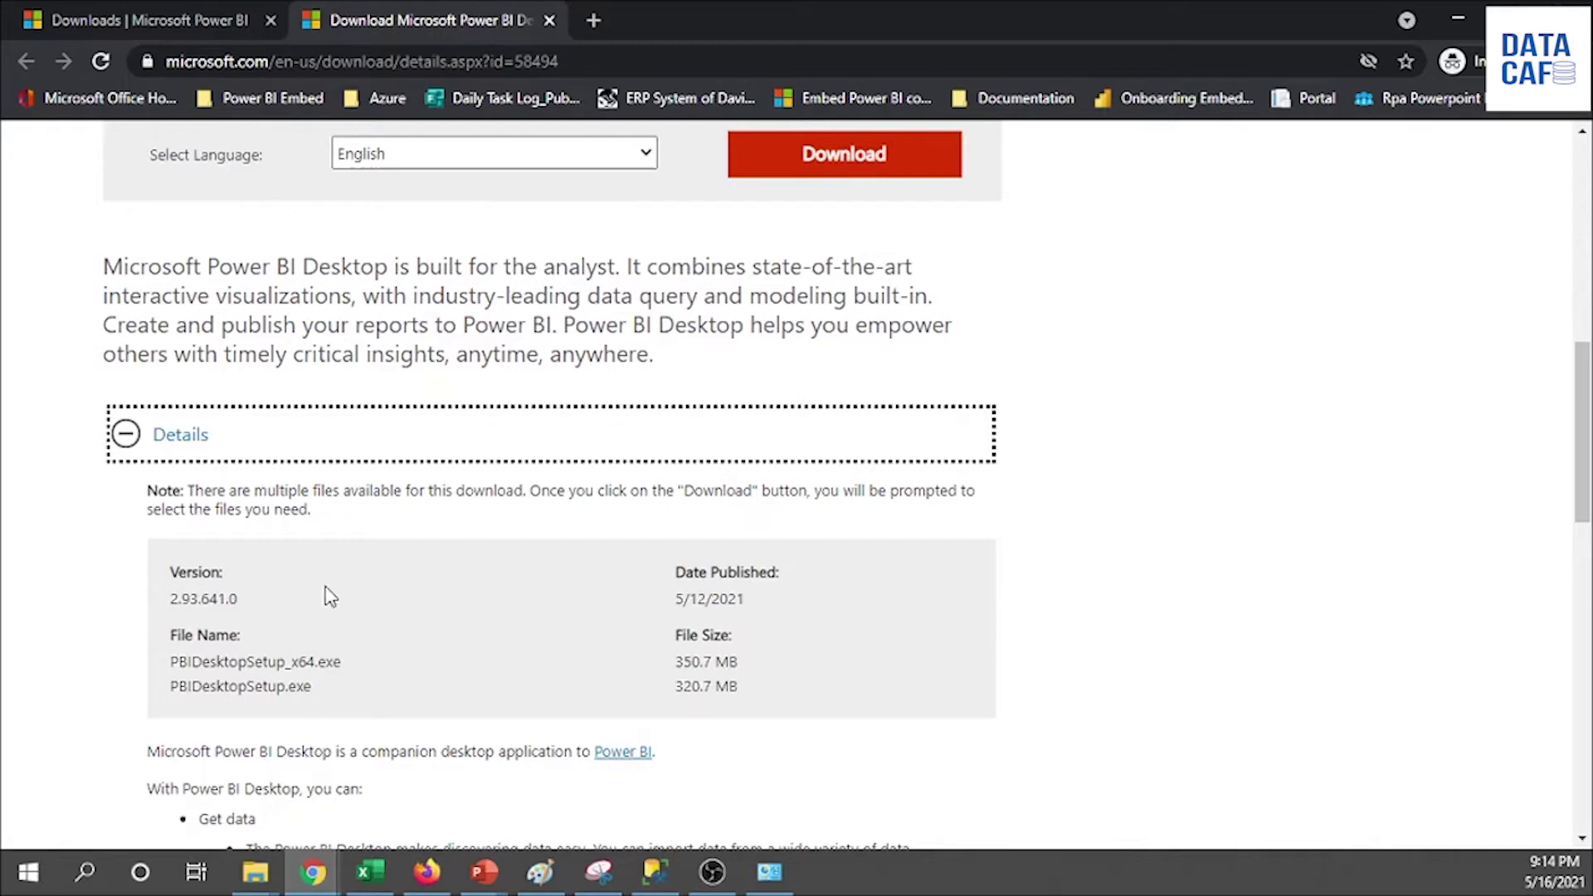
pyautogui.scroll(-1, 331, 586)
pyautogui.scroll(-1, 414, 551)
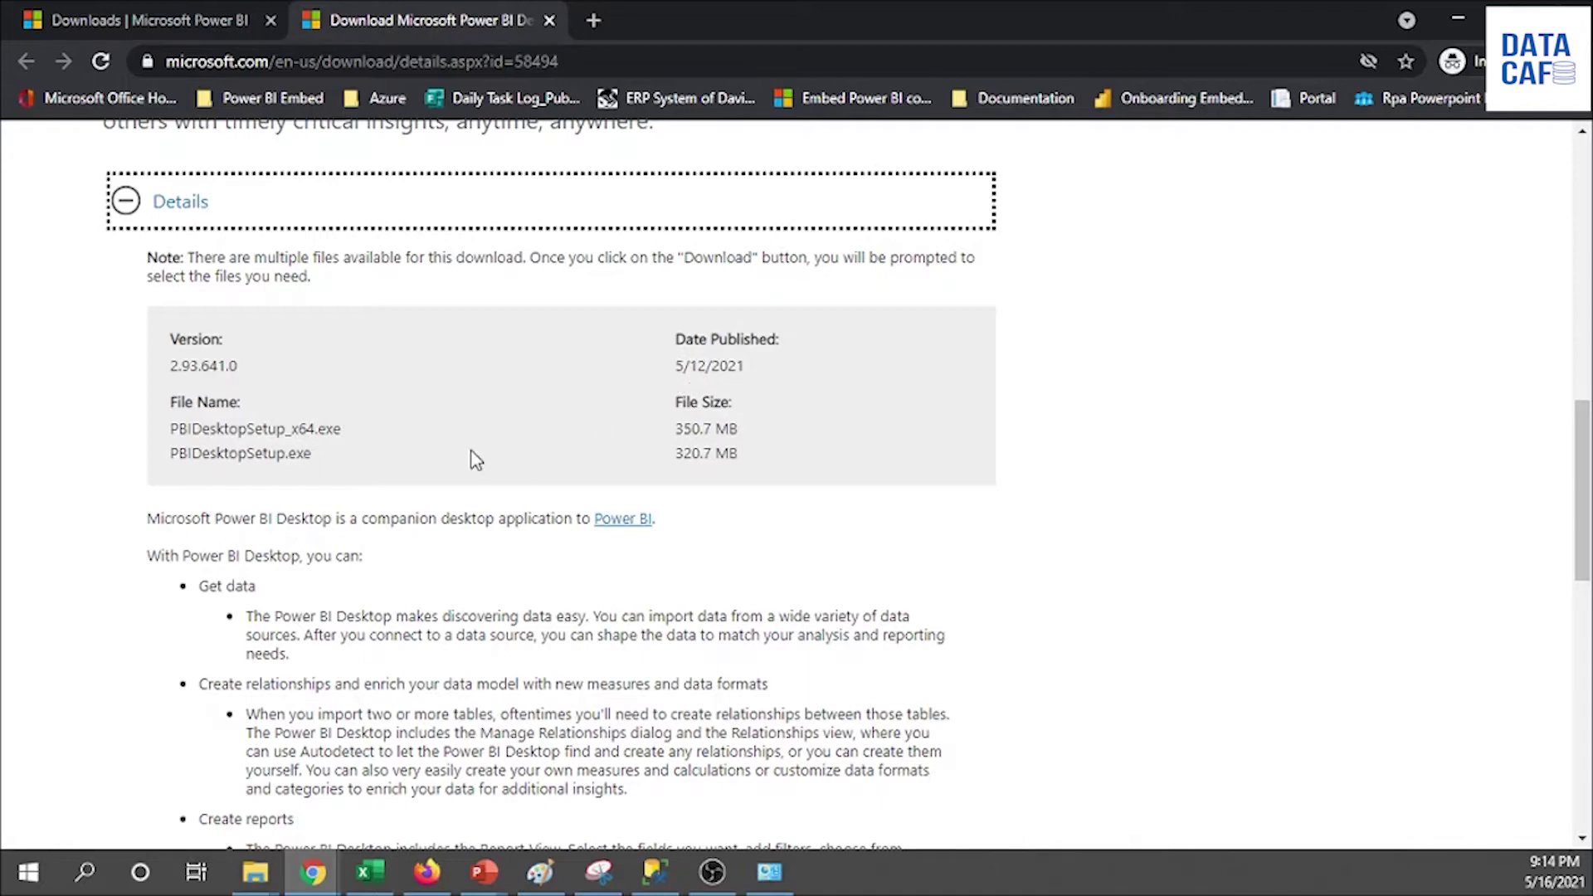
pyautogui.scroll(-1, 452, 605)
pyautogui.scroll(-2, 452, 606)
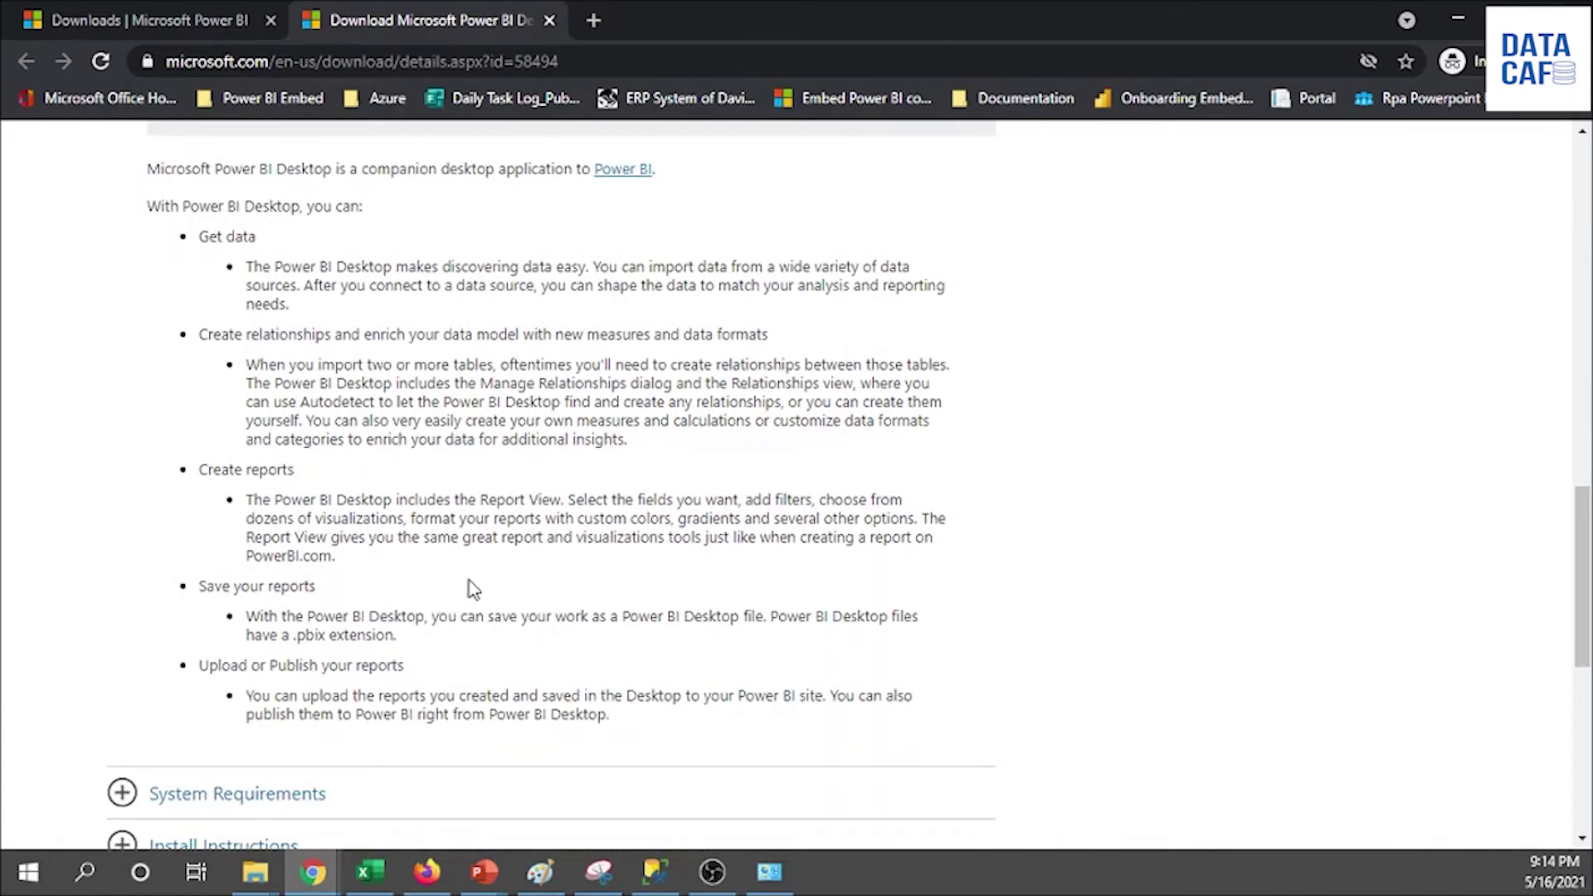
pyautogui.scroll(-1, 473, 589)
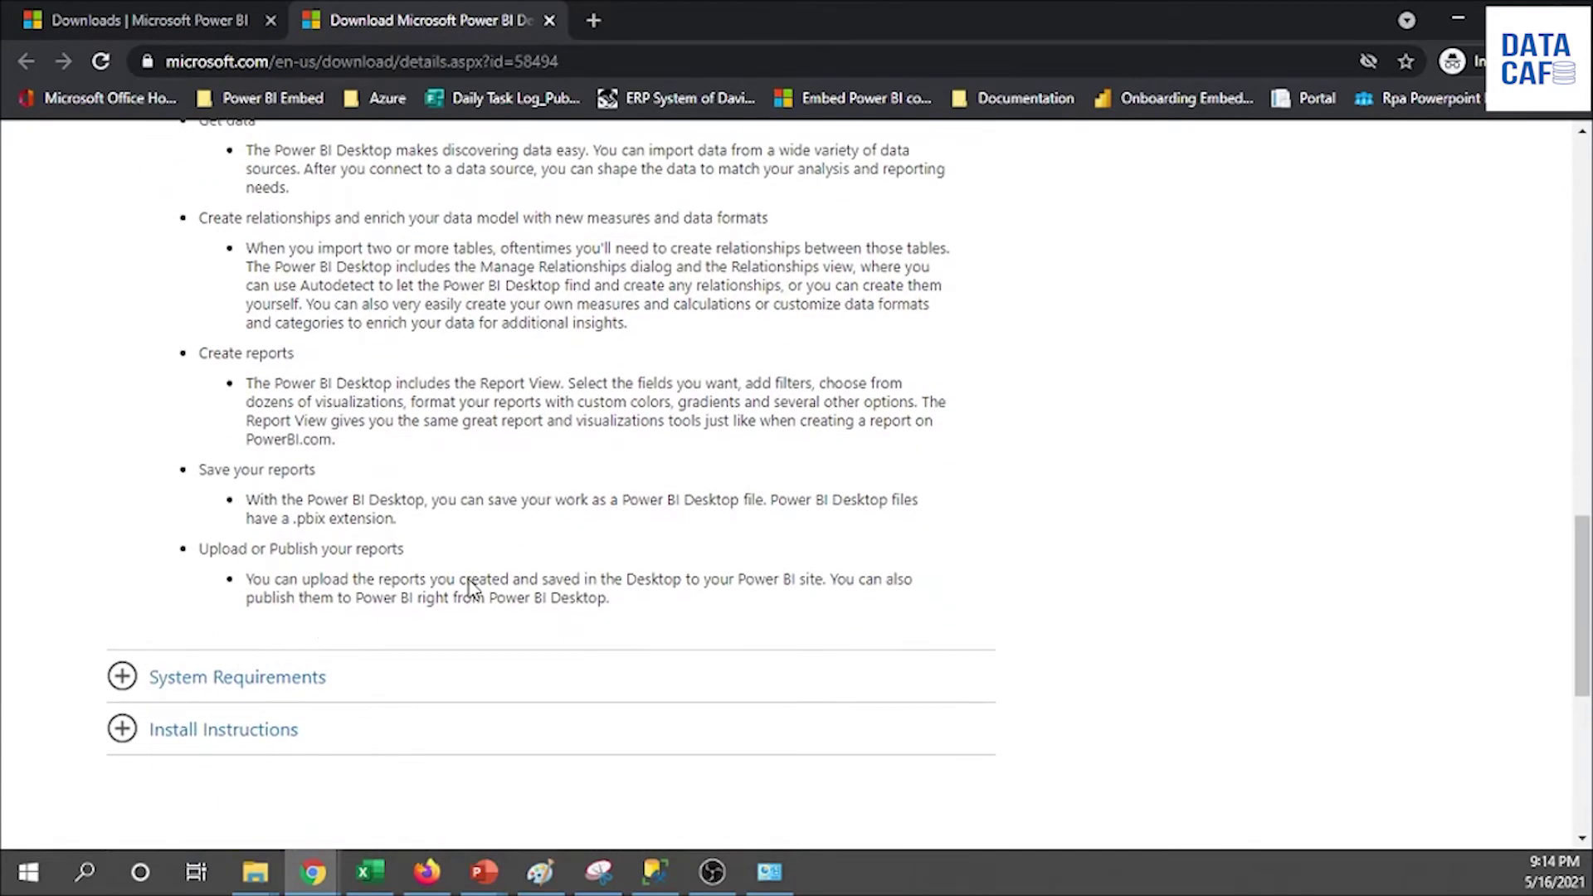
pyautogui.click(133, 680)
# Scroll down to read the requirements, including Internet Explorer 10+ and Windows Server 2019 support.
pyautogui.scroll(-2, 439, 571)
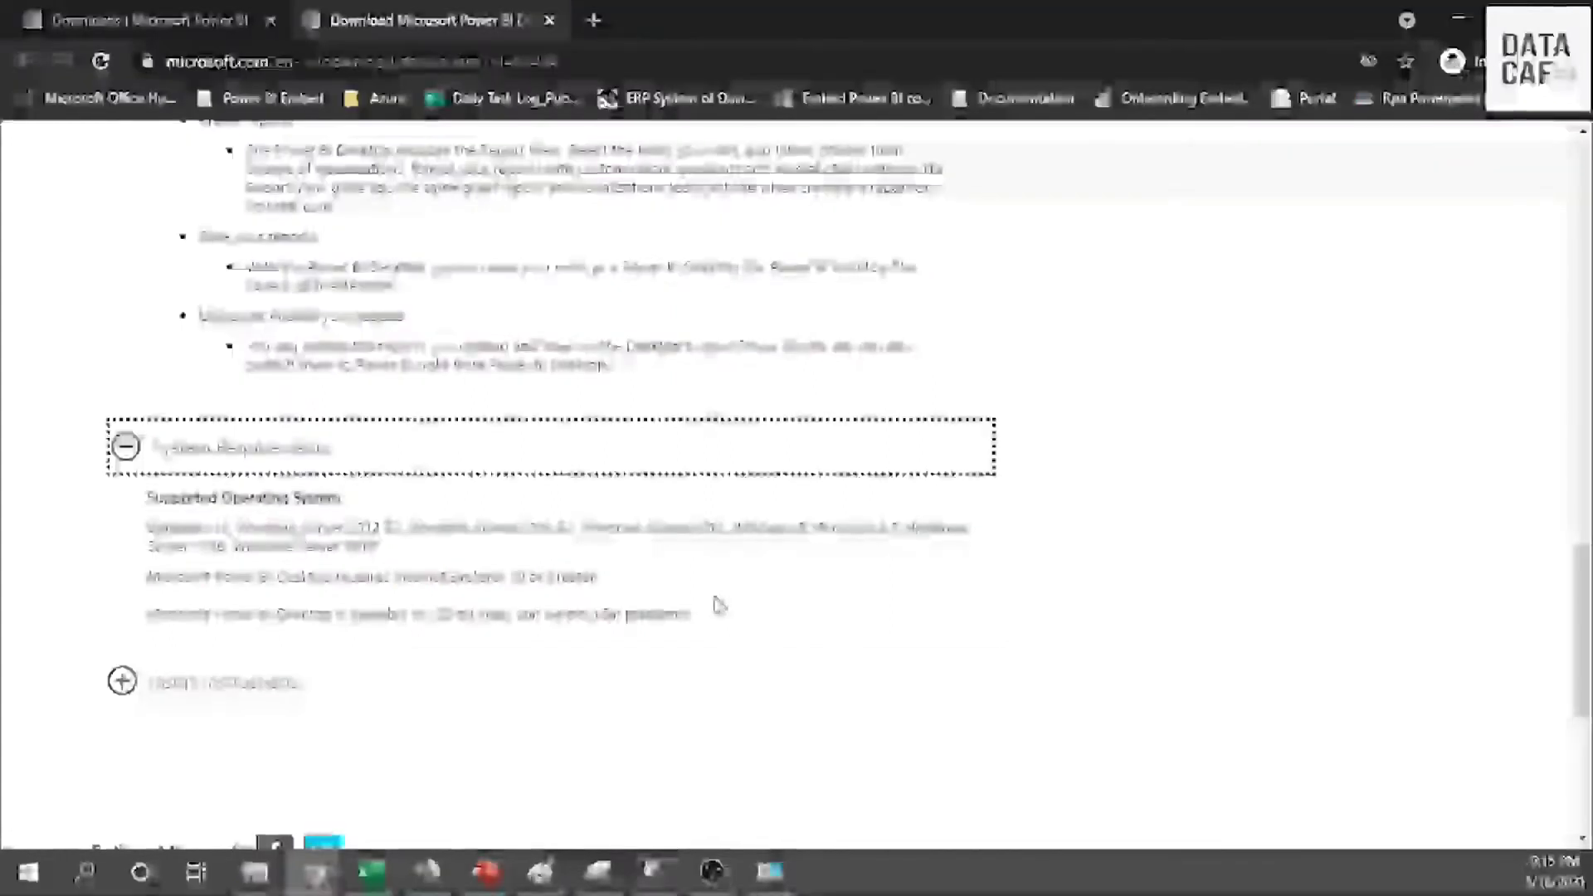
# Expand the Install Instructions about the x86/x64 MSI, then scroll back up to the Download button.
pyautogui.click(171, 697)
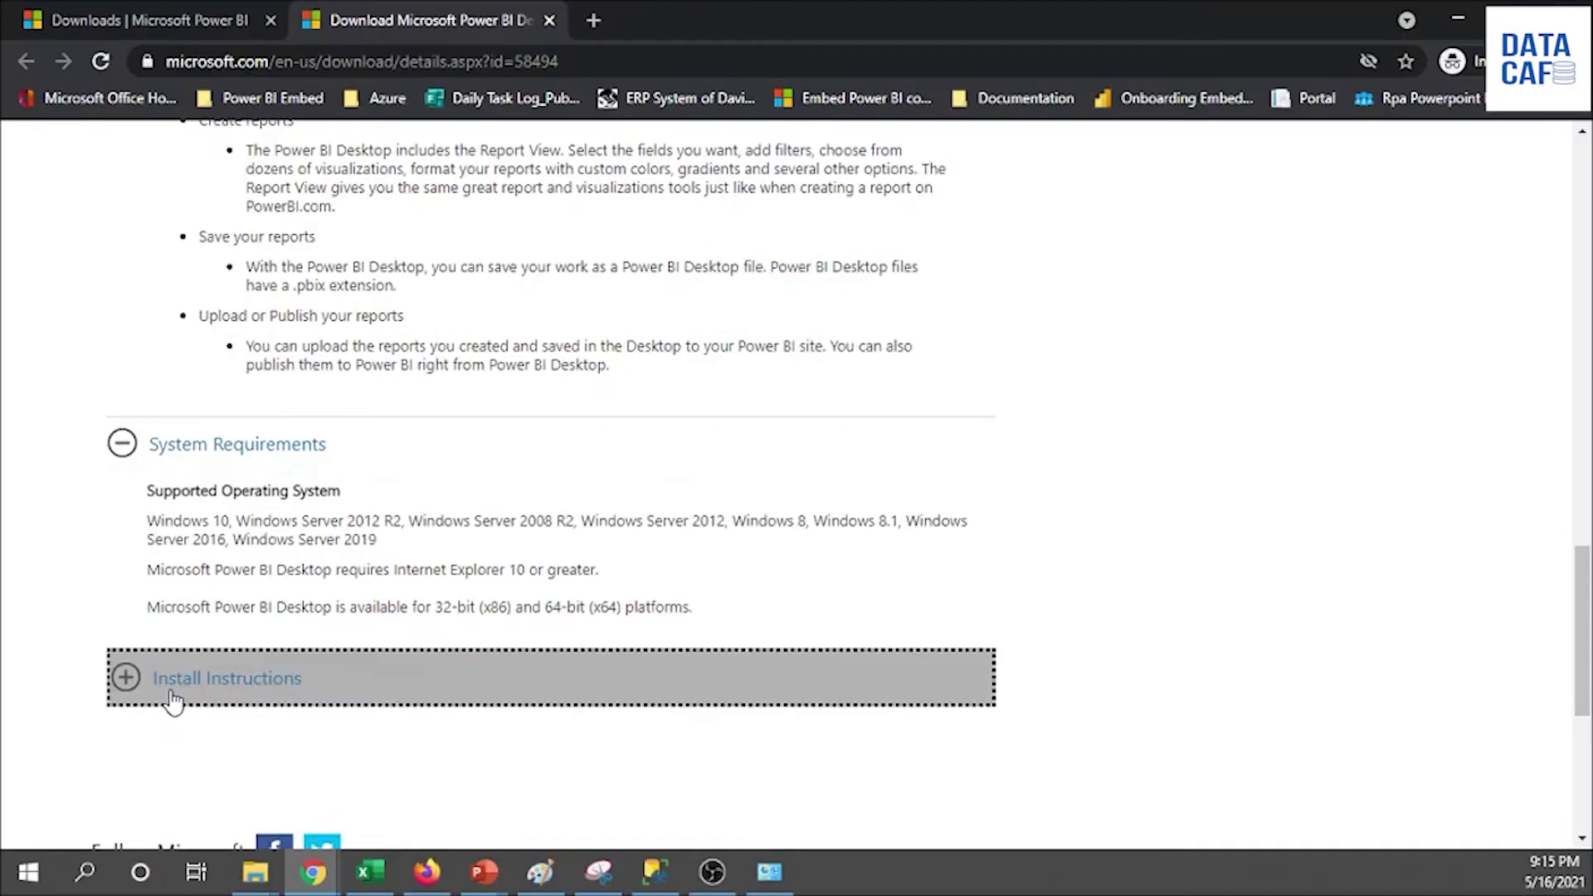
pyautogui.scroll(-3, 372, 598)
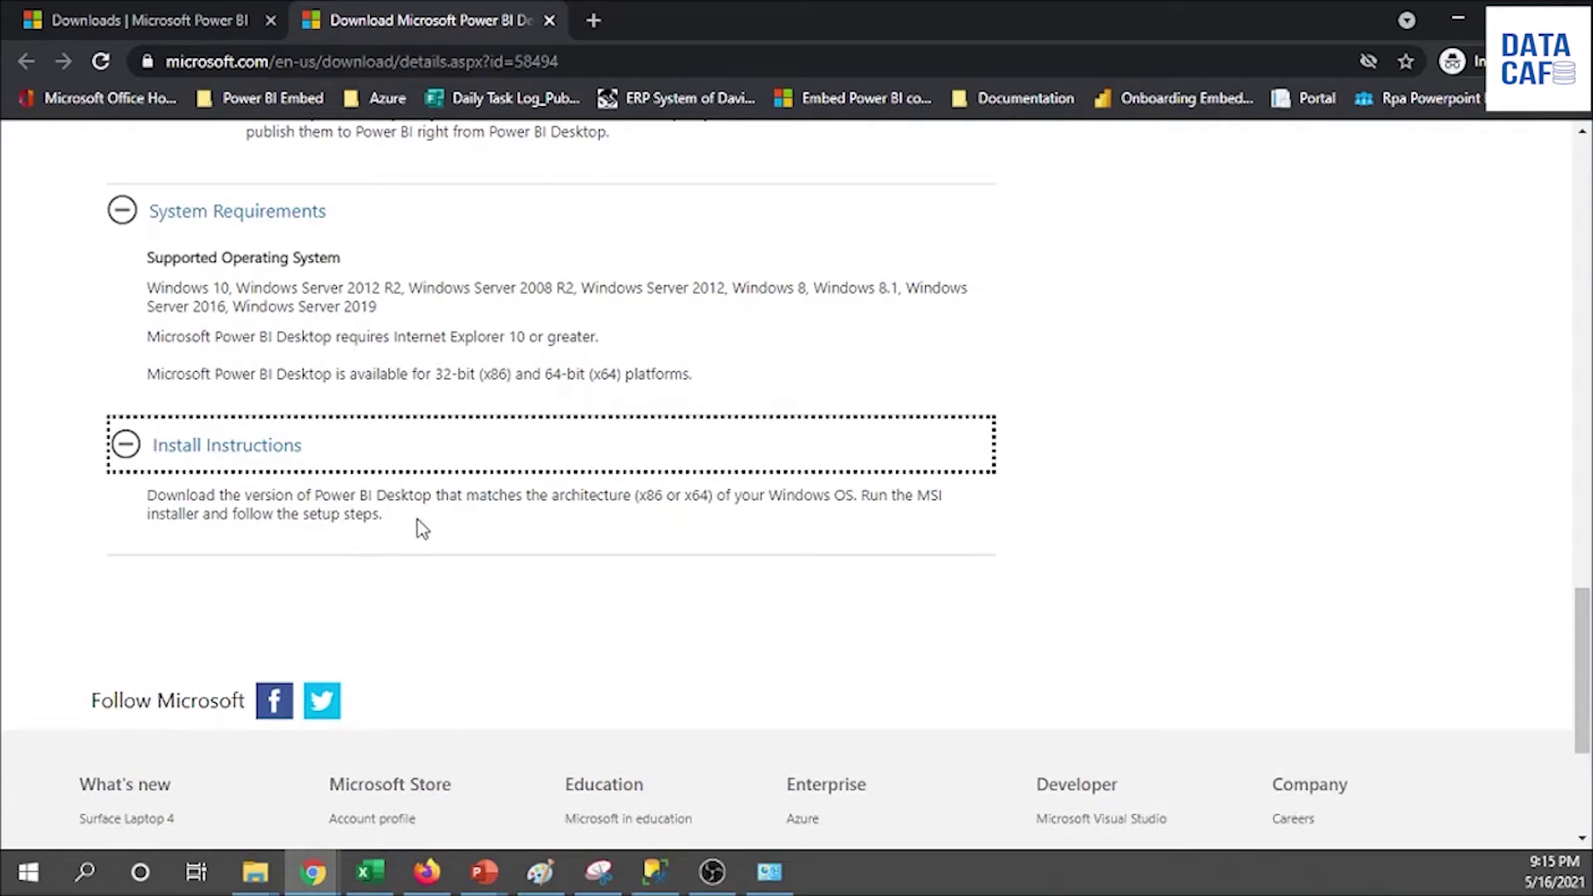
pyautogui.scroll(15, 450, 539)
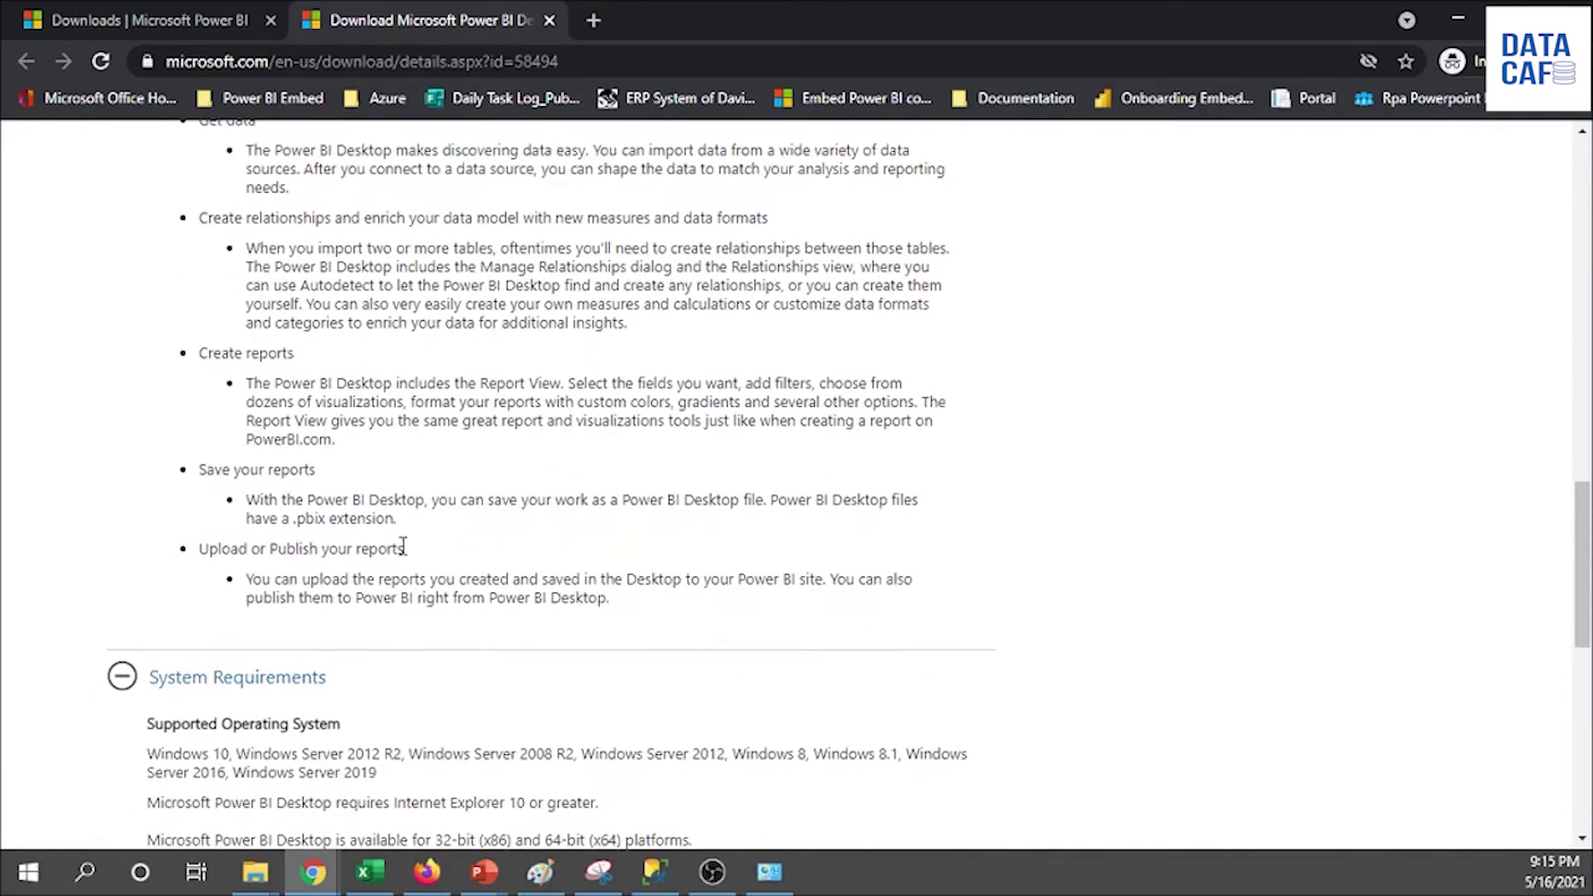
pyautogui.scroll(5, 365, 539)
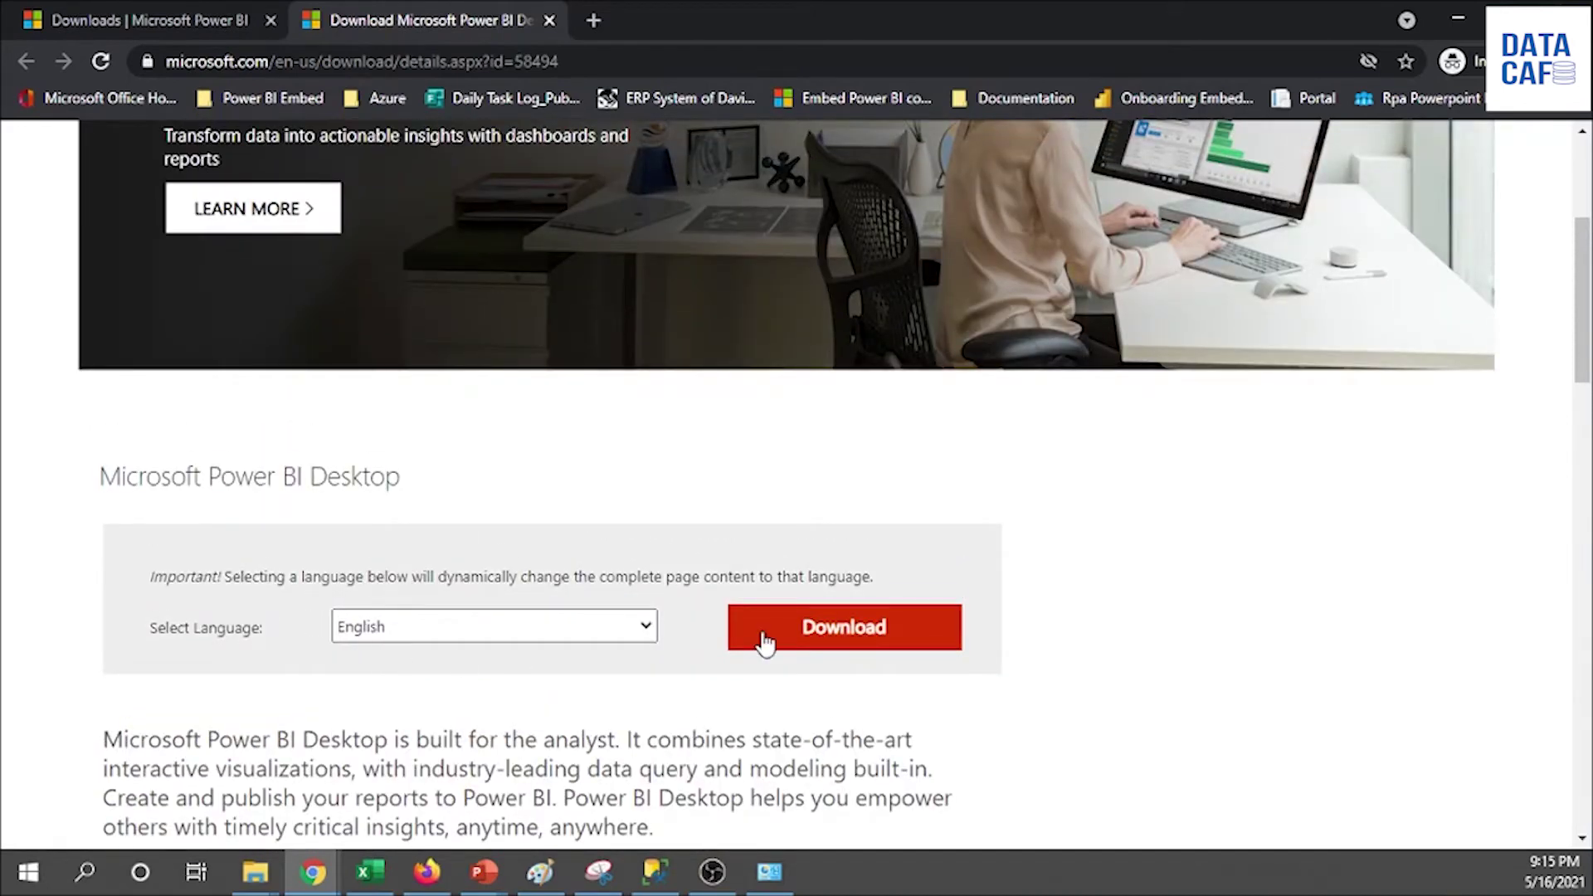
# Download the 64-bit PBIDesktopSetup_x64.exe installer (350.7 MB).
pyautogui.click(822, 641)
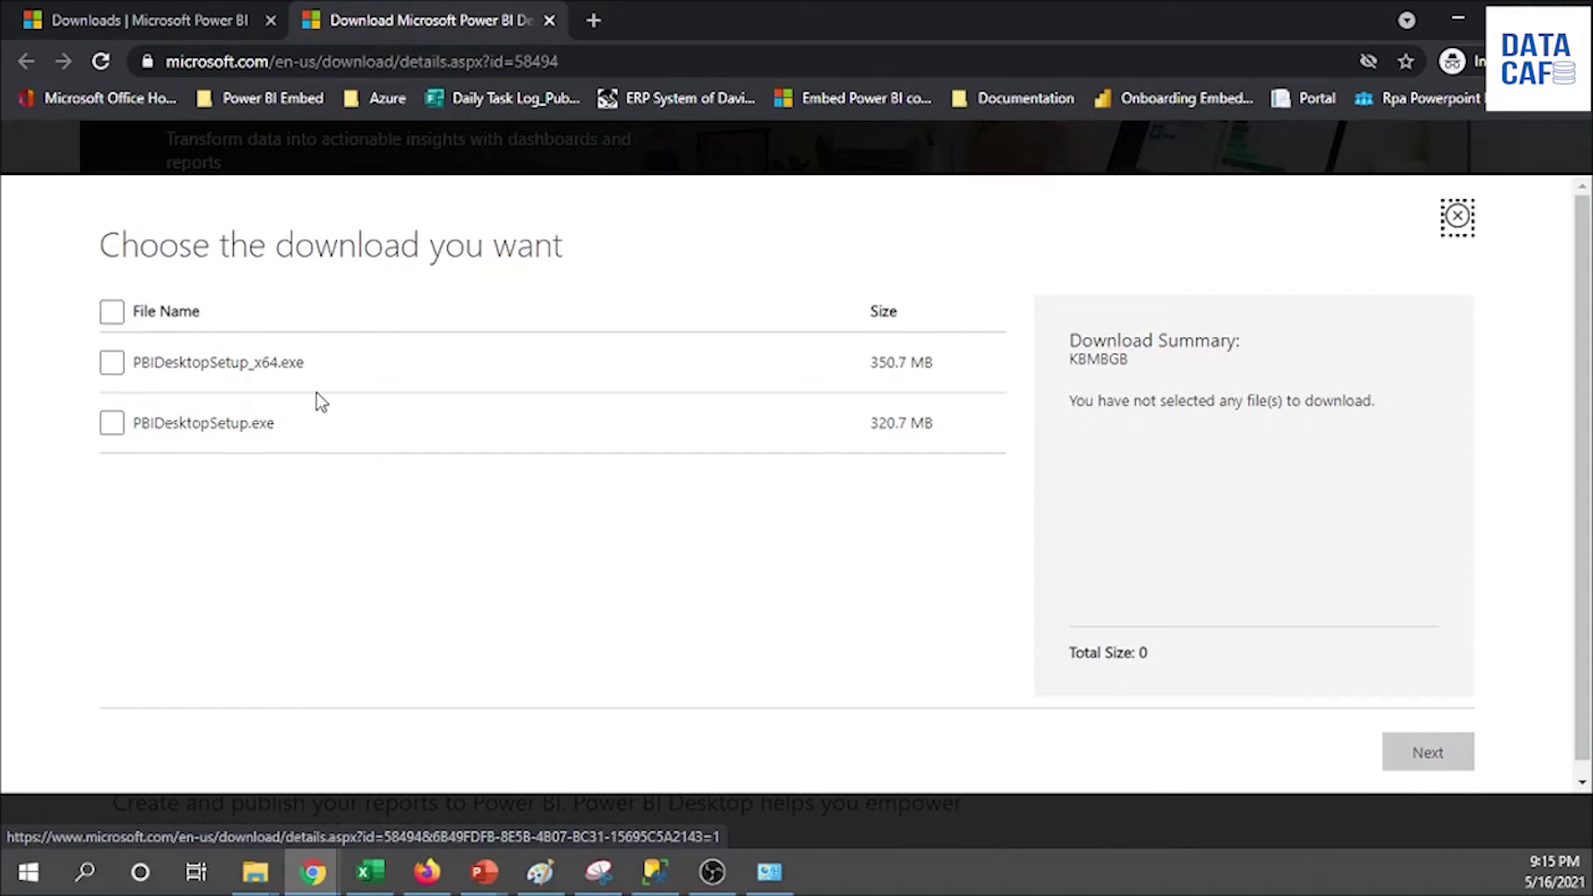
pyautogui.click(111, 363)
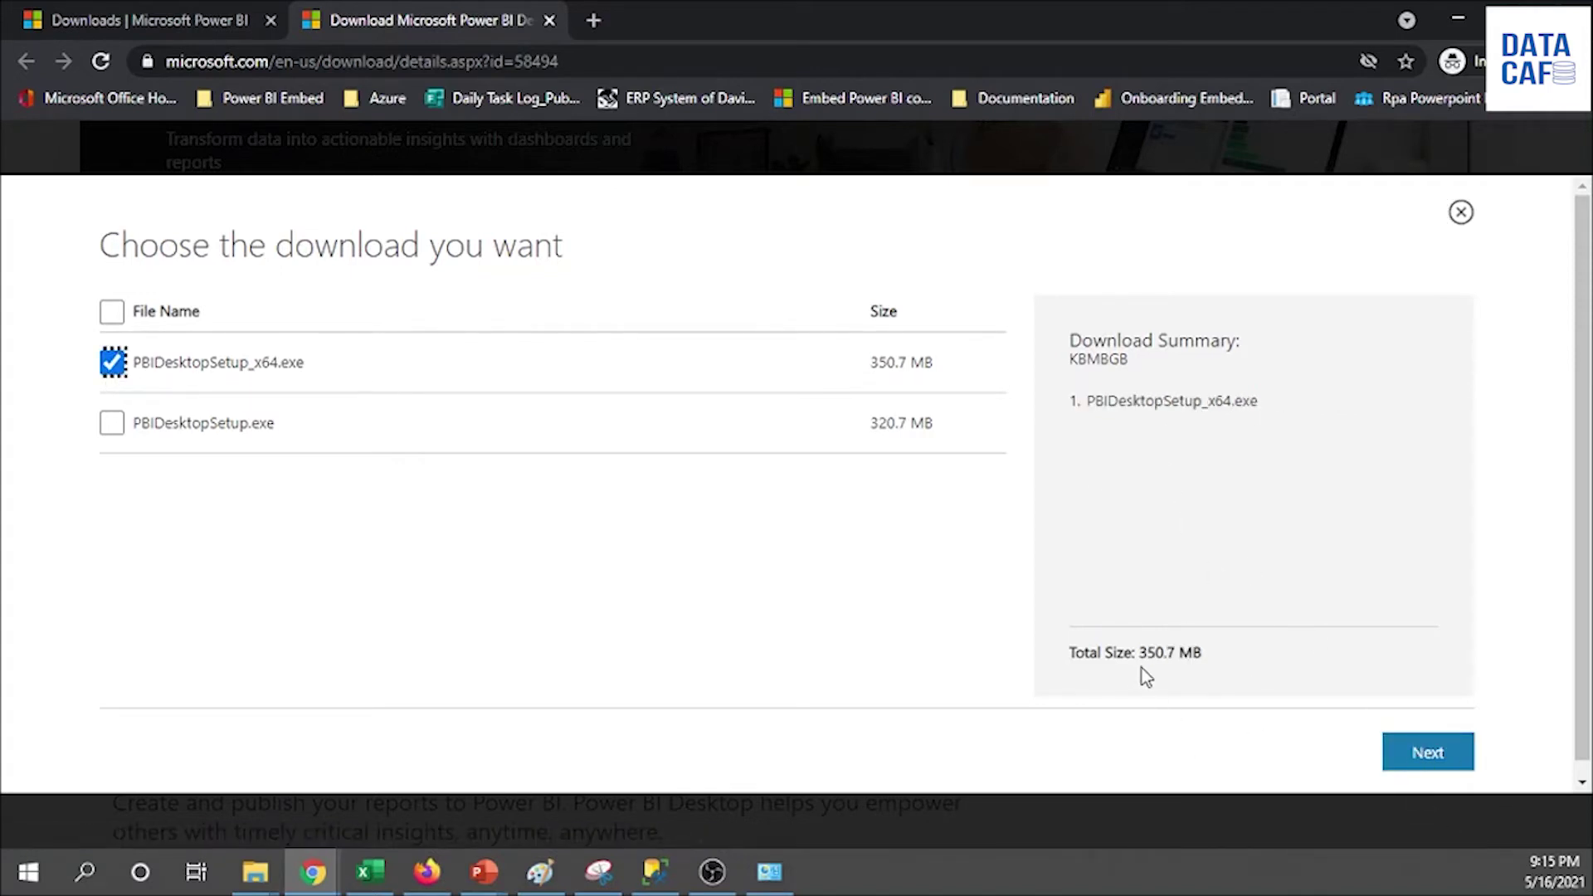
pyautogui.click(1408, 768)
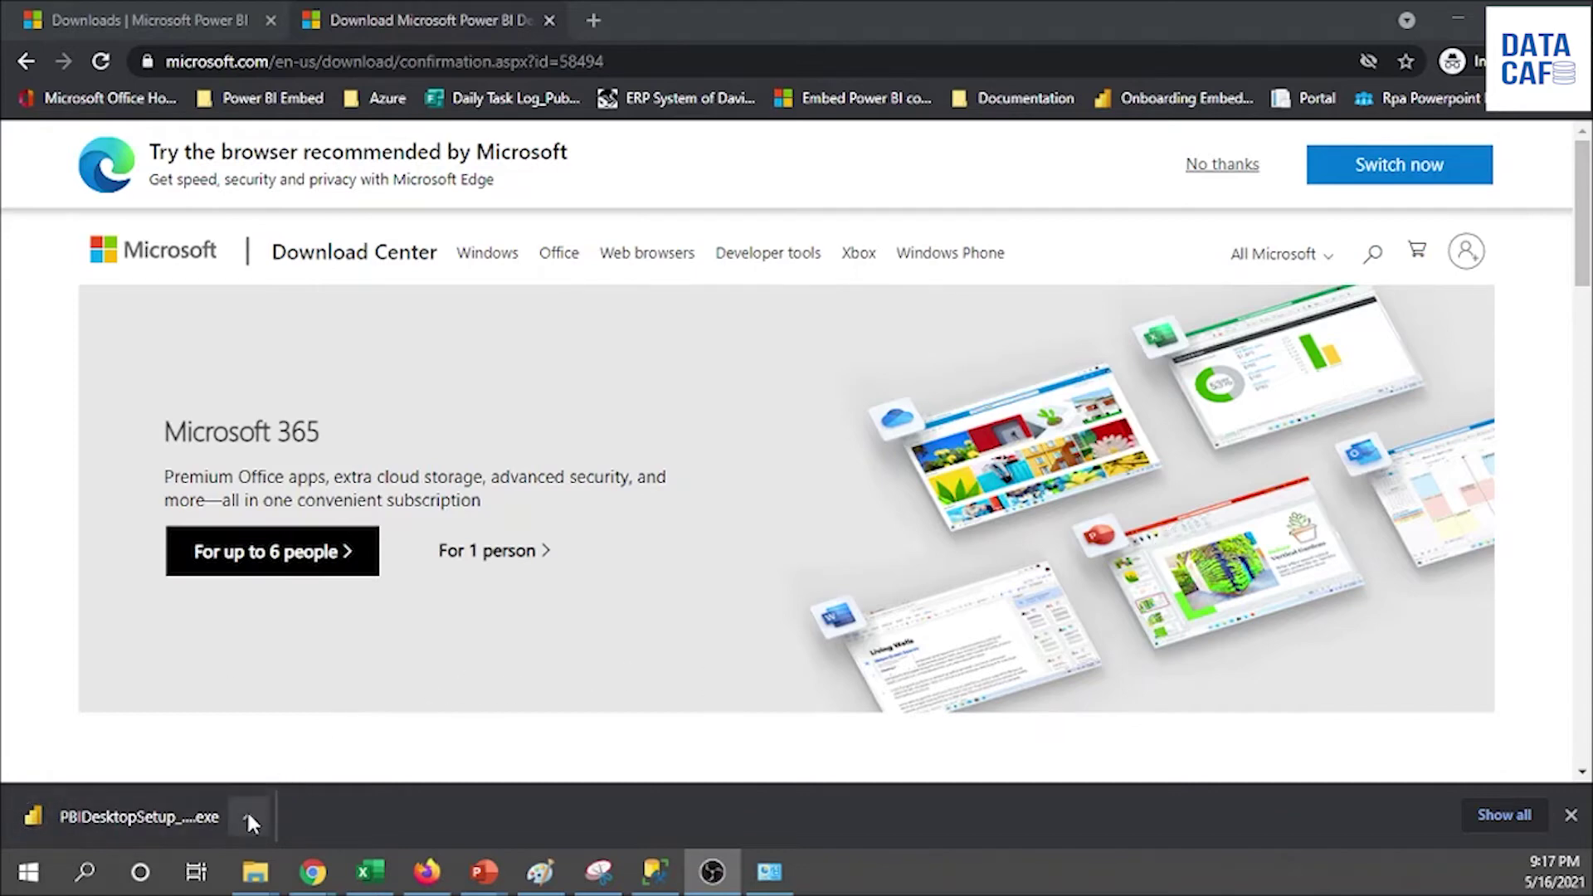
# Show PBIDesktopSetup_x64 (7).exe in the Downloads folder and position the Explorer window.
pyautogui.click(247, 809)
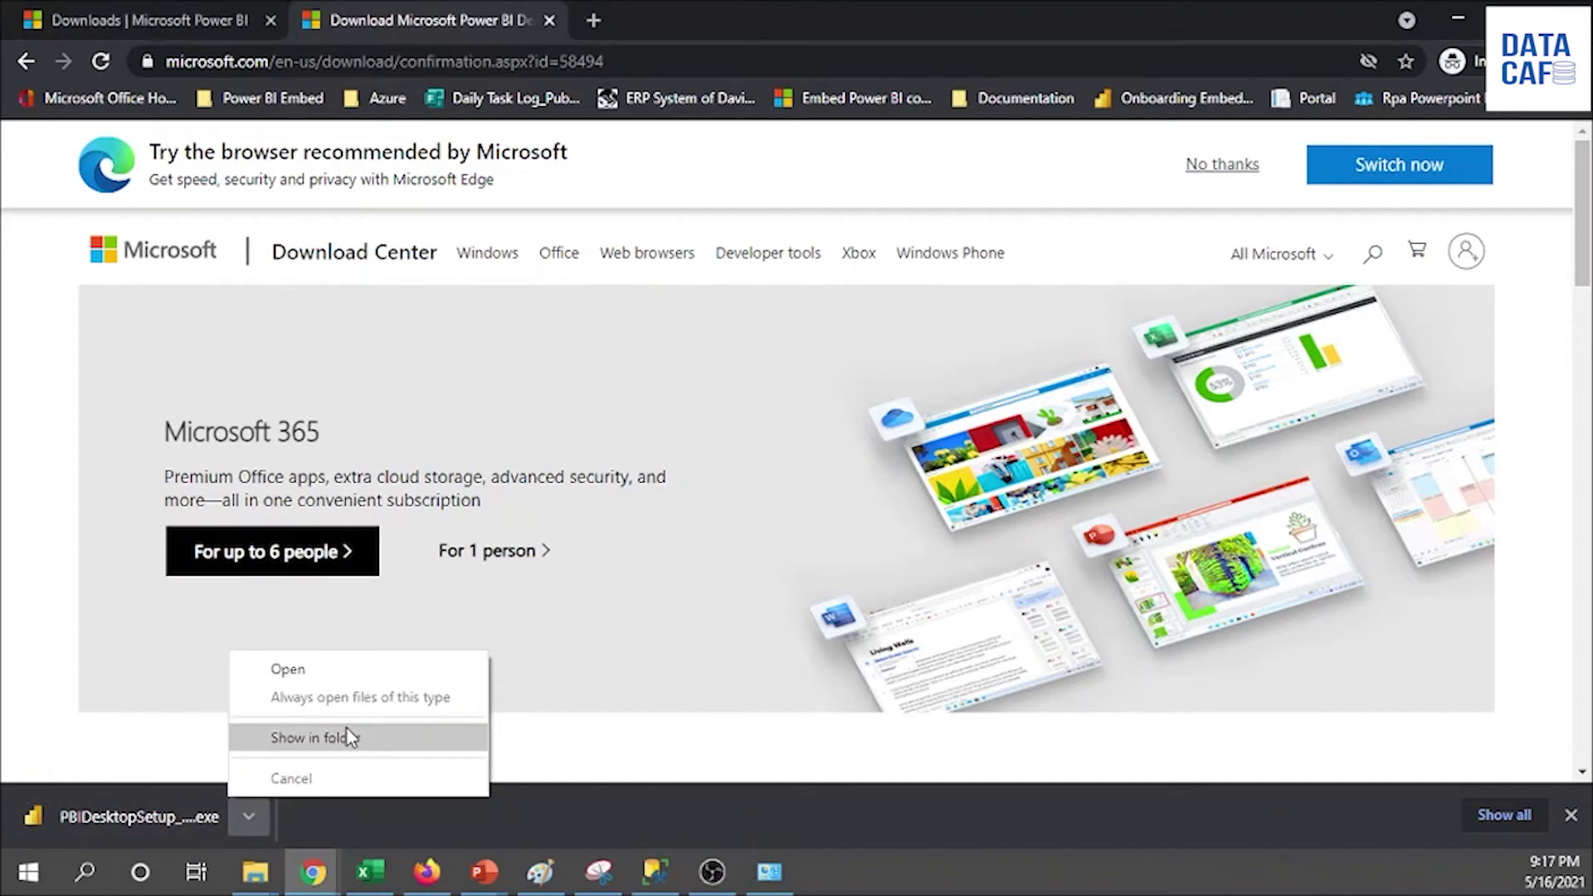
pyautogui.click(326, 738)
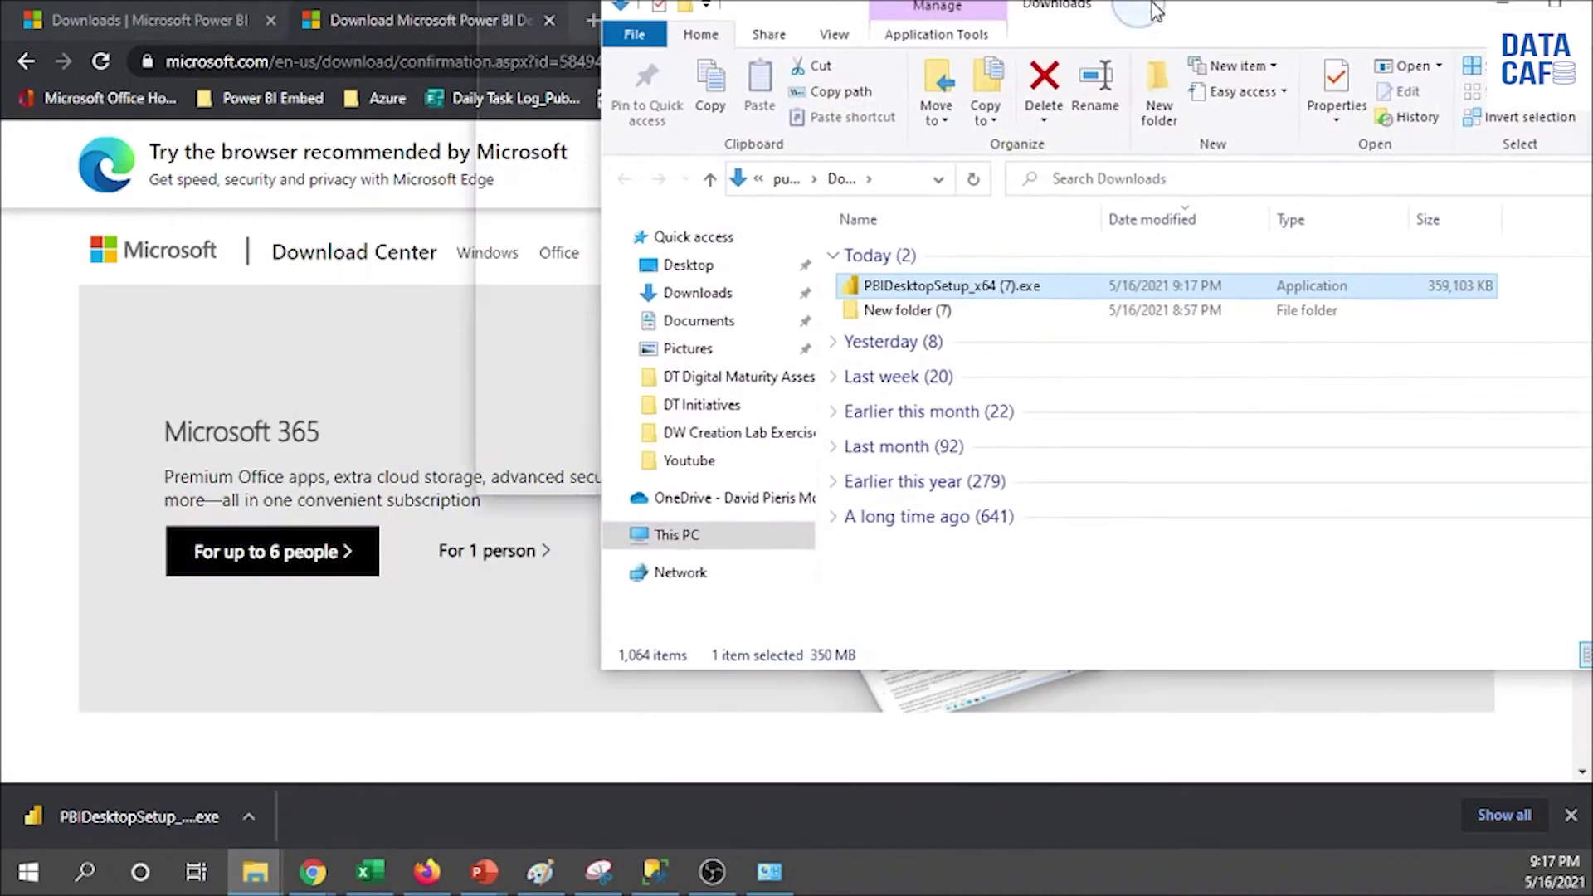
pyautogui.moveTo(1178, 21); pyautogui.dragTo(790, 43)
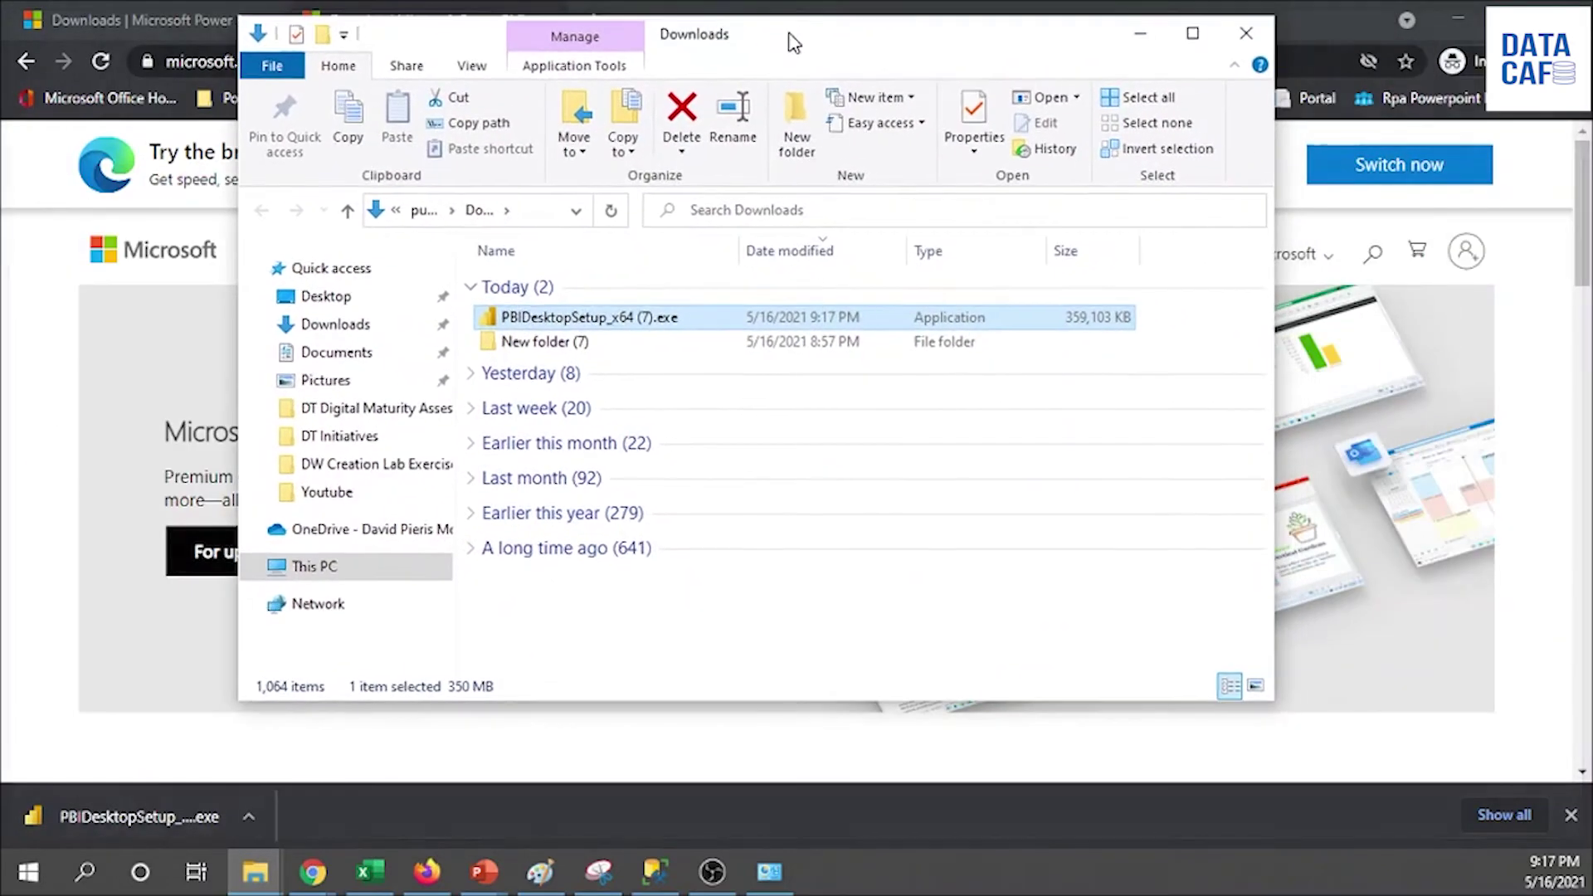
# Run PBIDesktopSetup_x64 (7).exe, keep English, and advance the wizard past Welcome to the license terms.
pyautogui.doubleClick(551, 316)
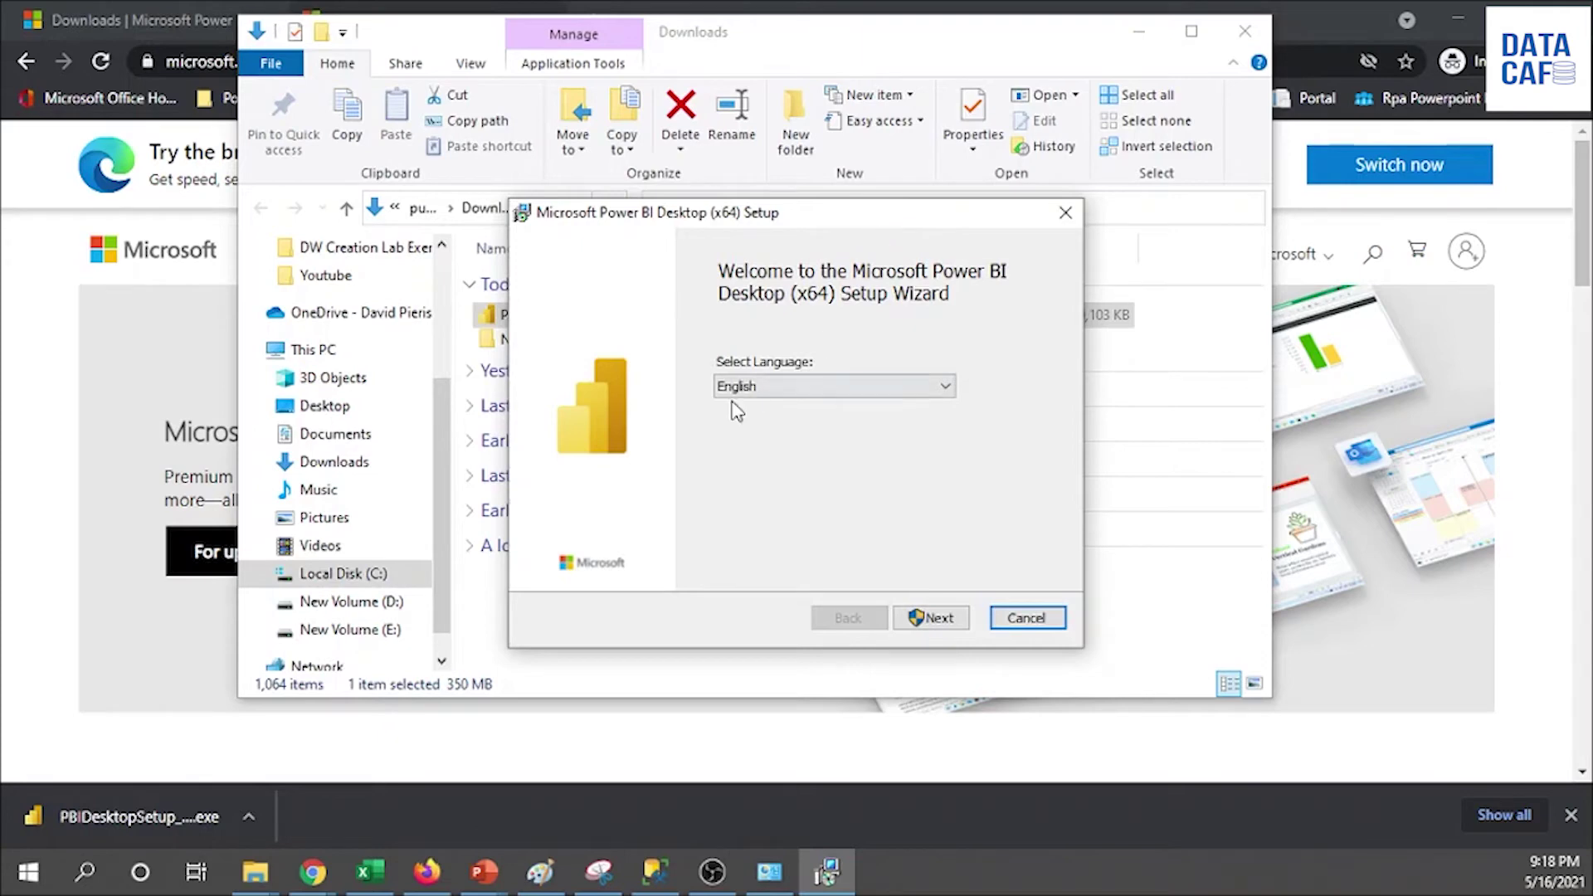
pyautogui.click(920, 615)
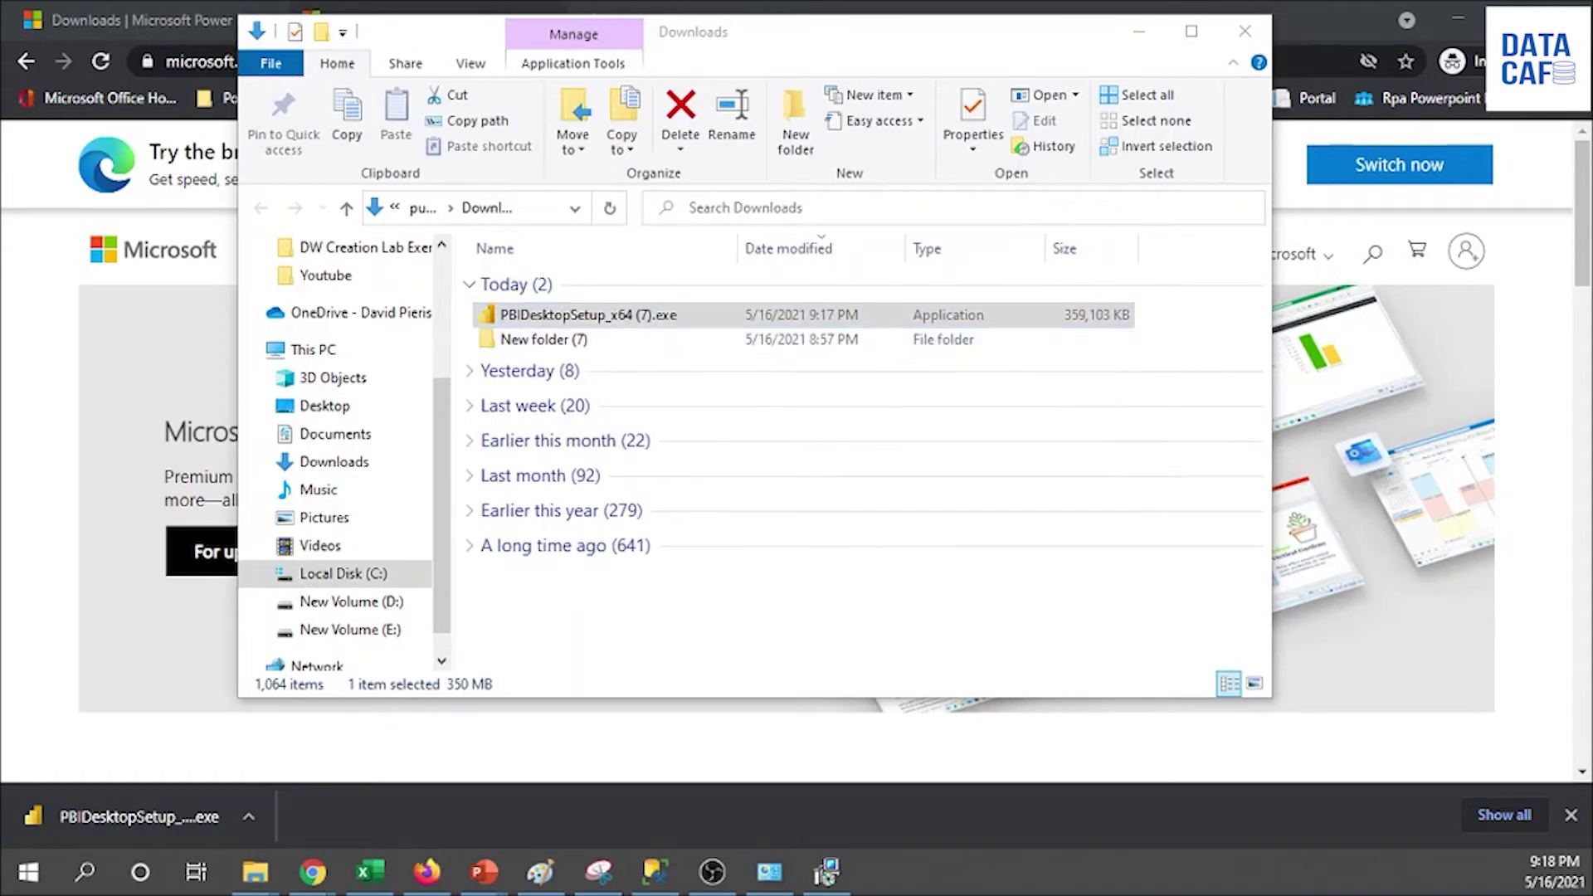
pyautogui.click(1129, 32)
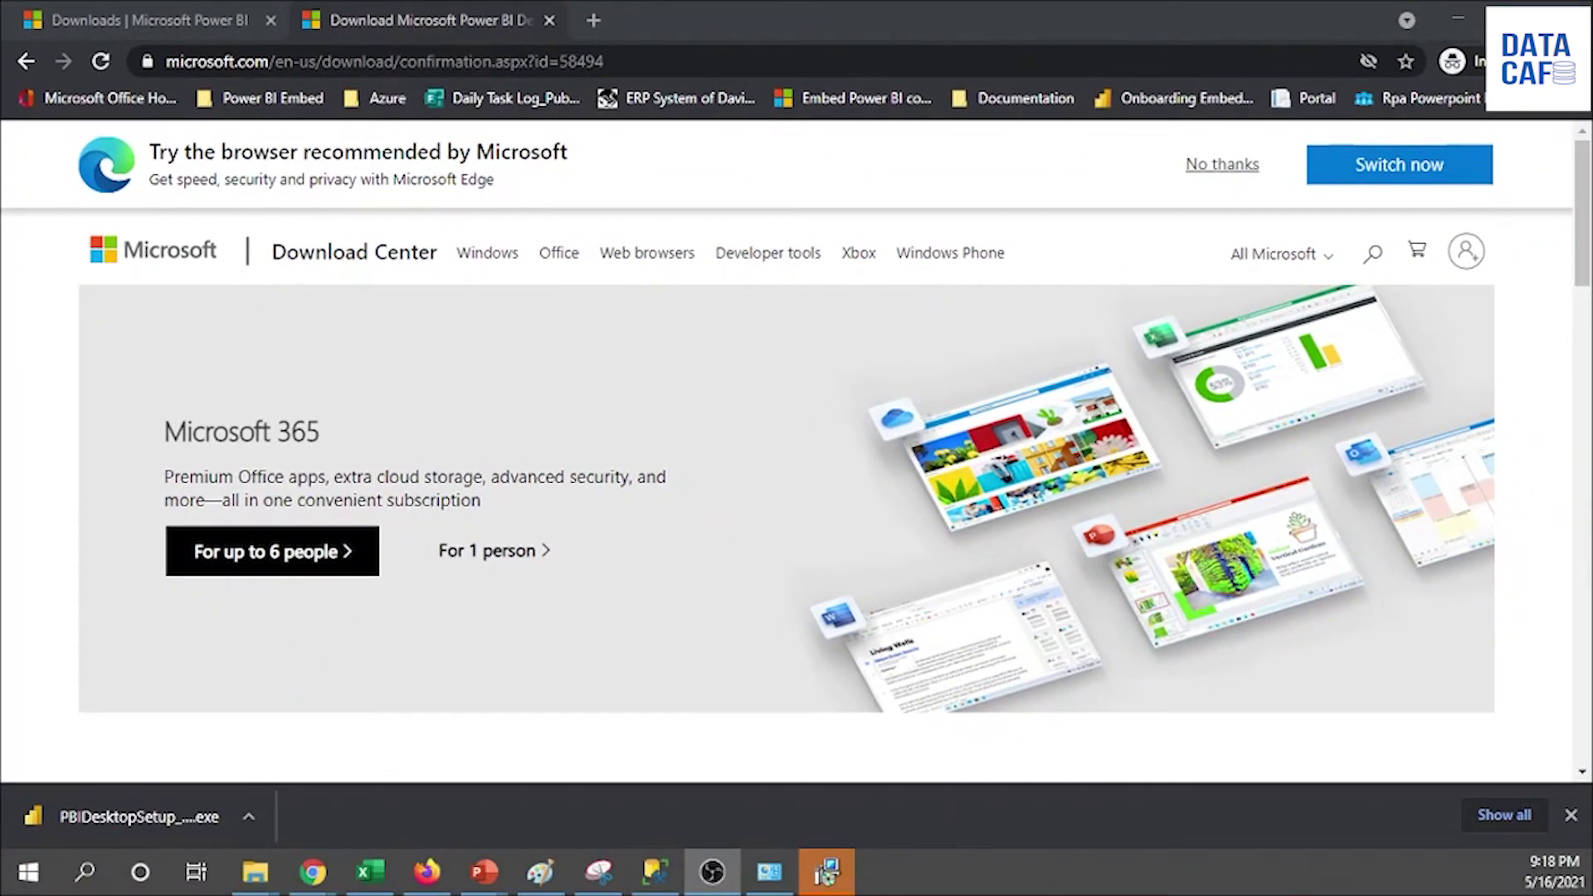
pyautogui.click(828, 872)
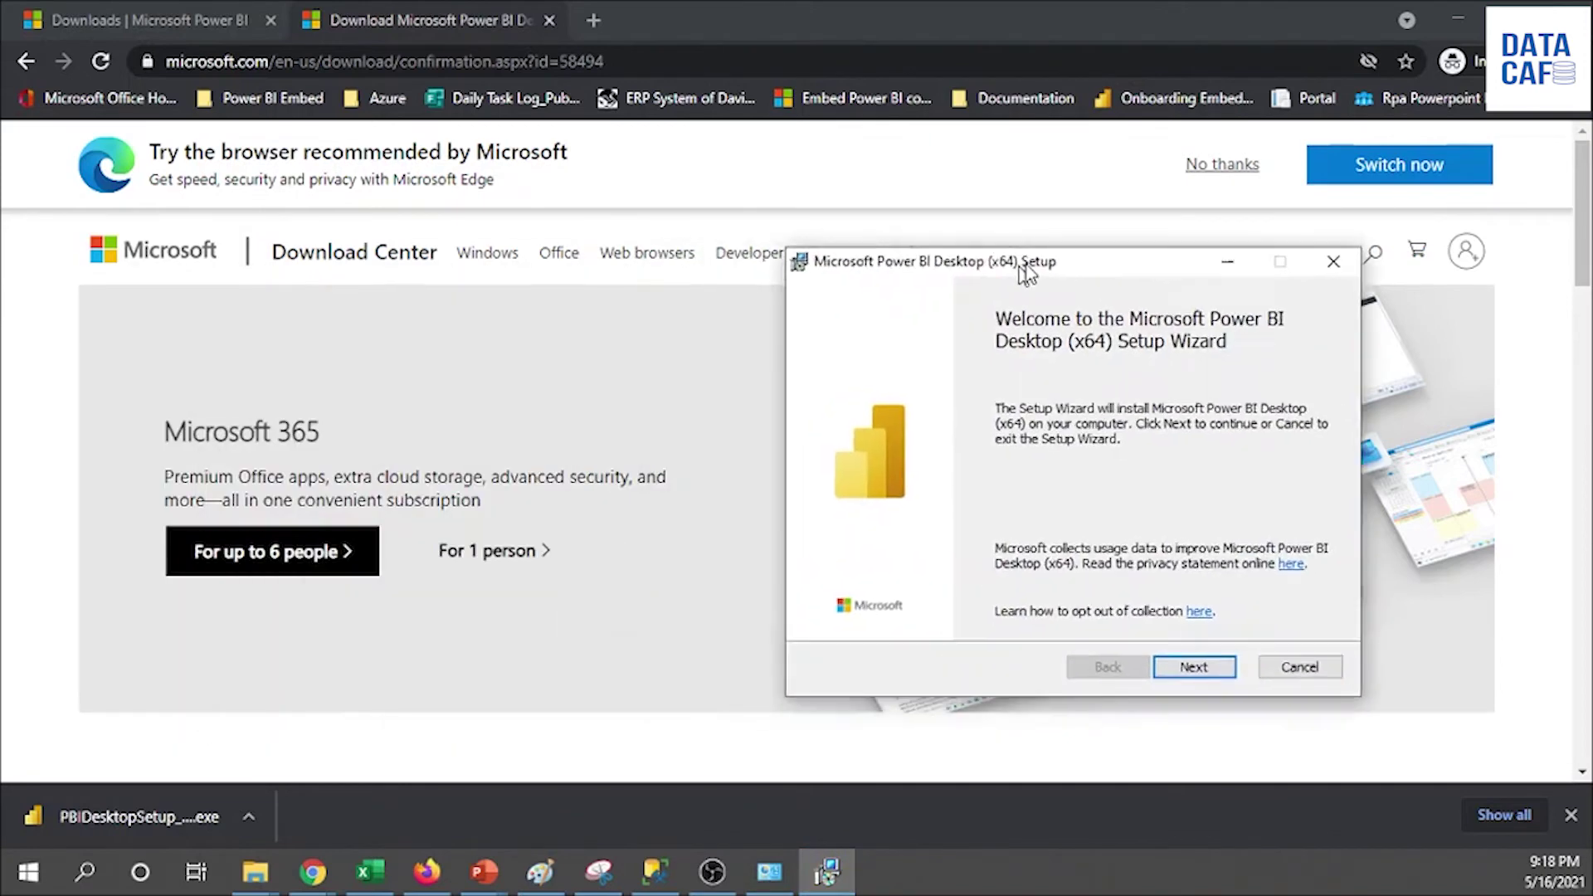
pyautogui.moveTo(1021, 171); pyautogui.dragTo(751, 154)
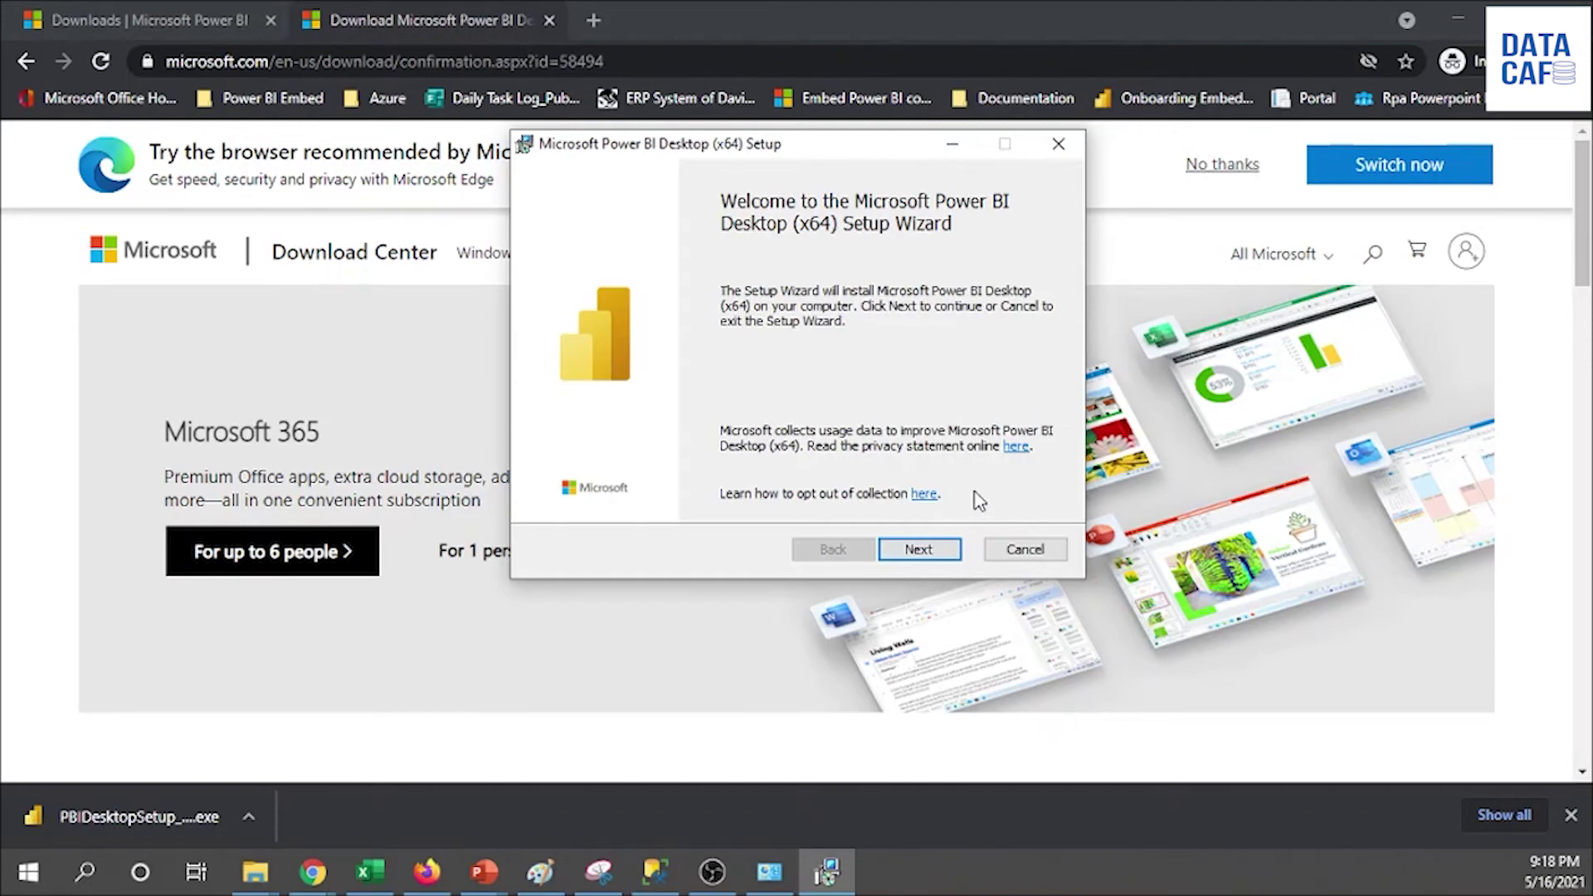
pyautogui.click(919, 554)
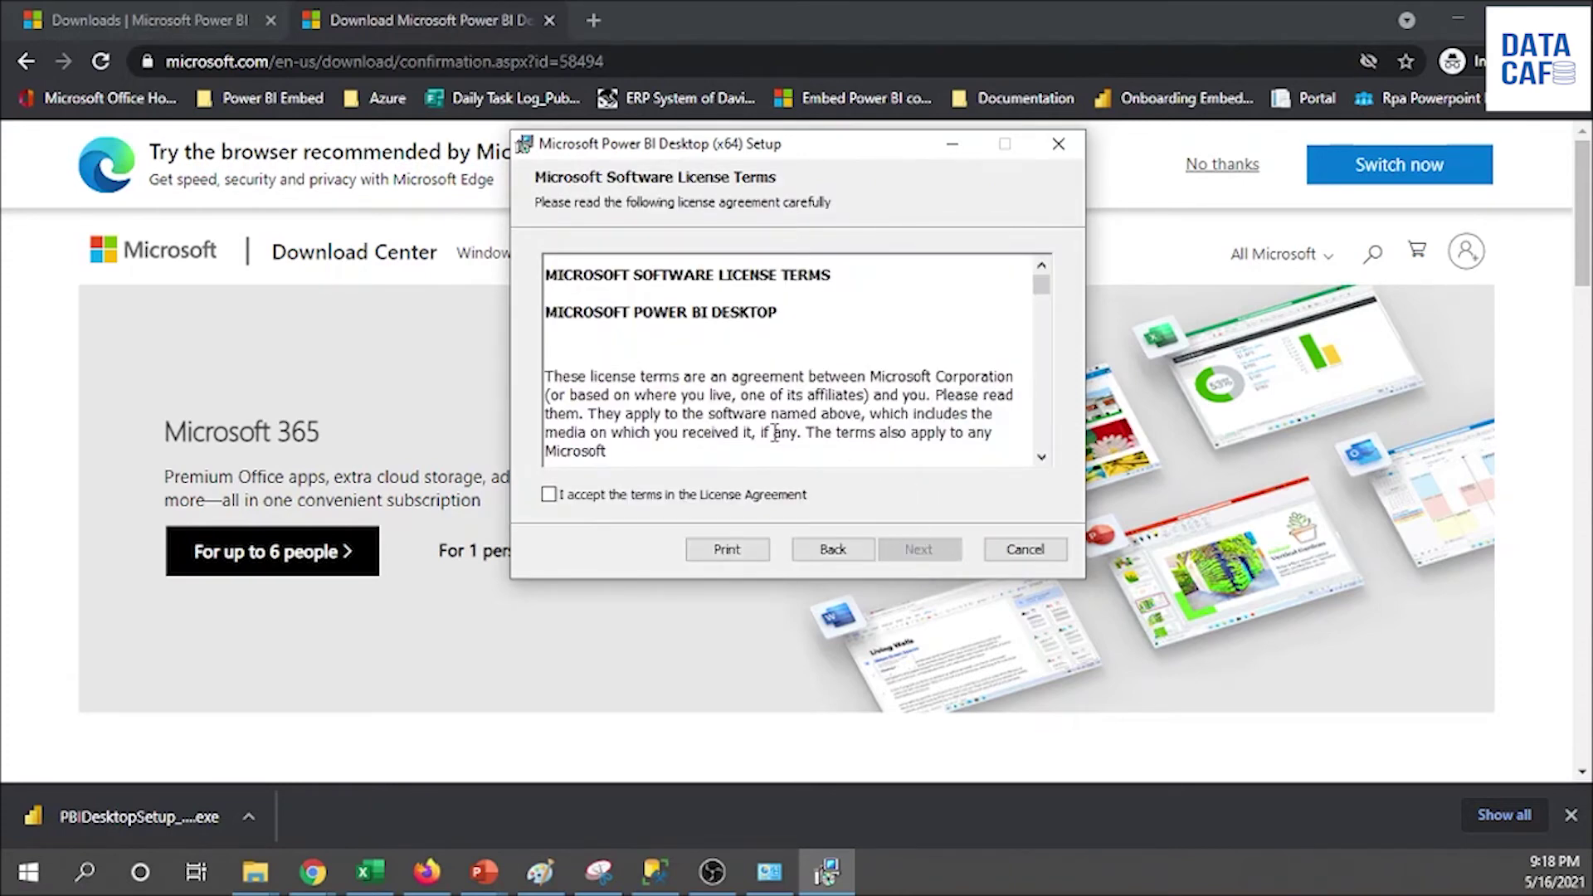
# Accept the license terms and keep the default Program Files install folder.
pyautogui.click(549, 495)
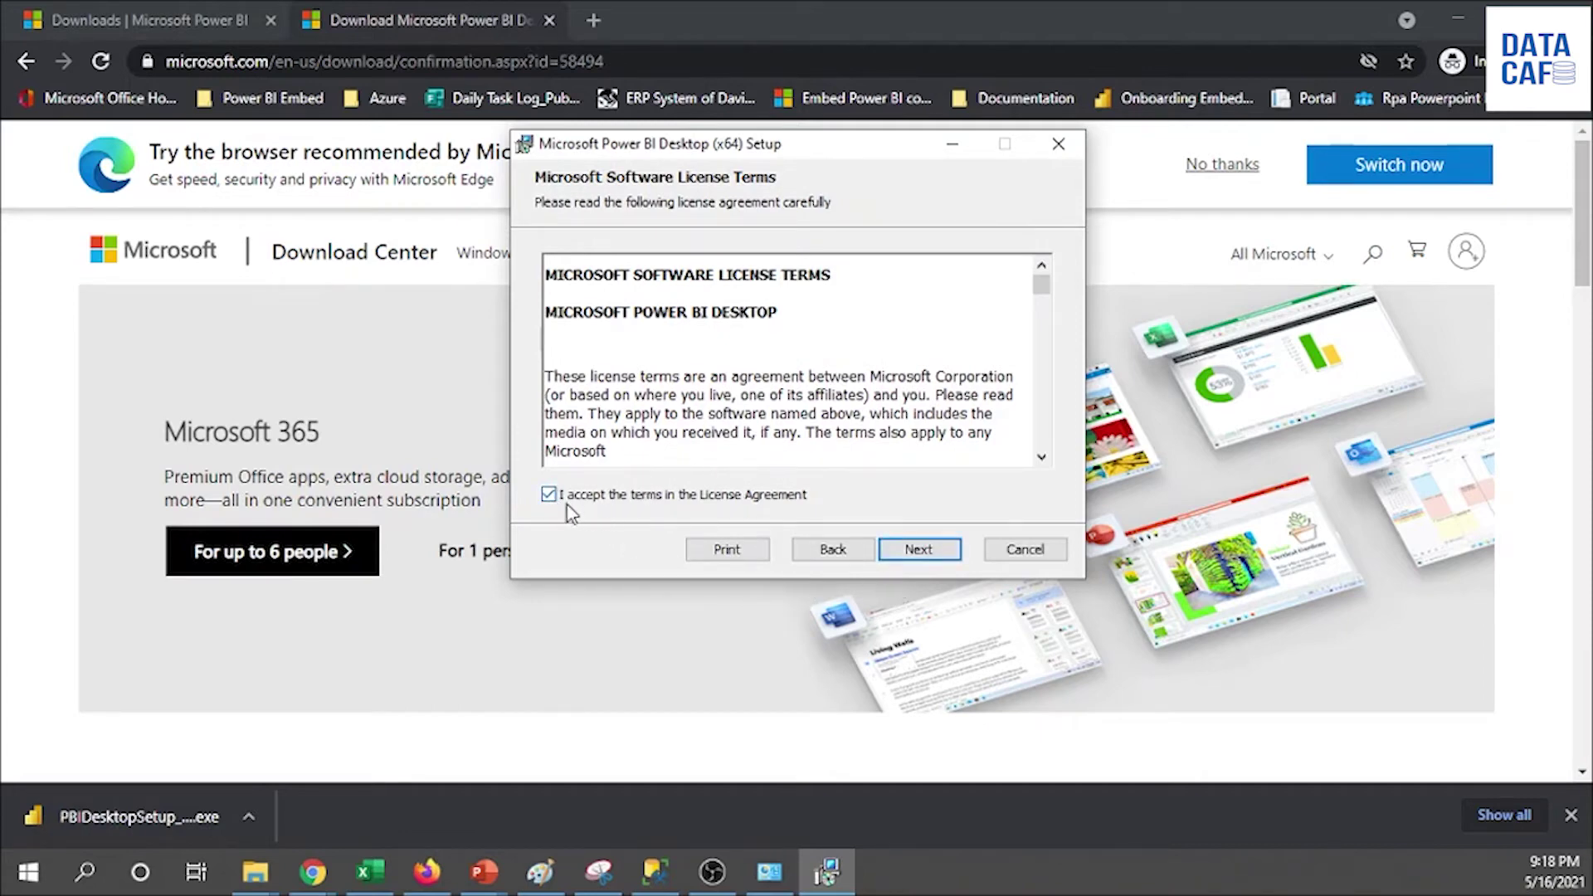
pyautogui.click(912, 551)
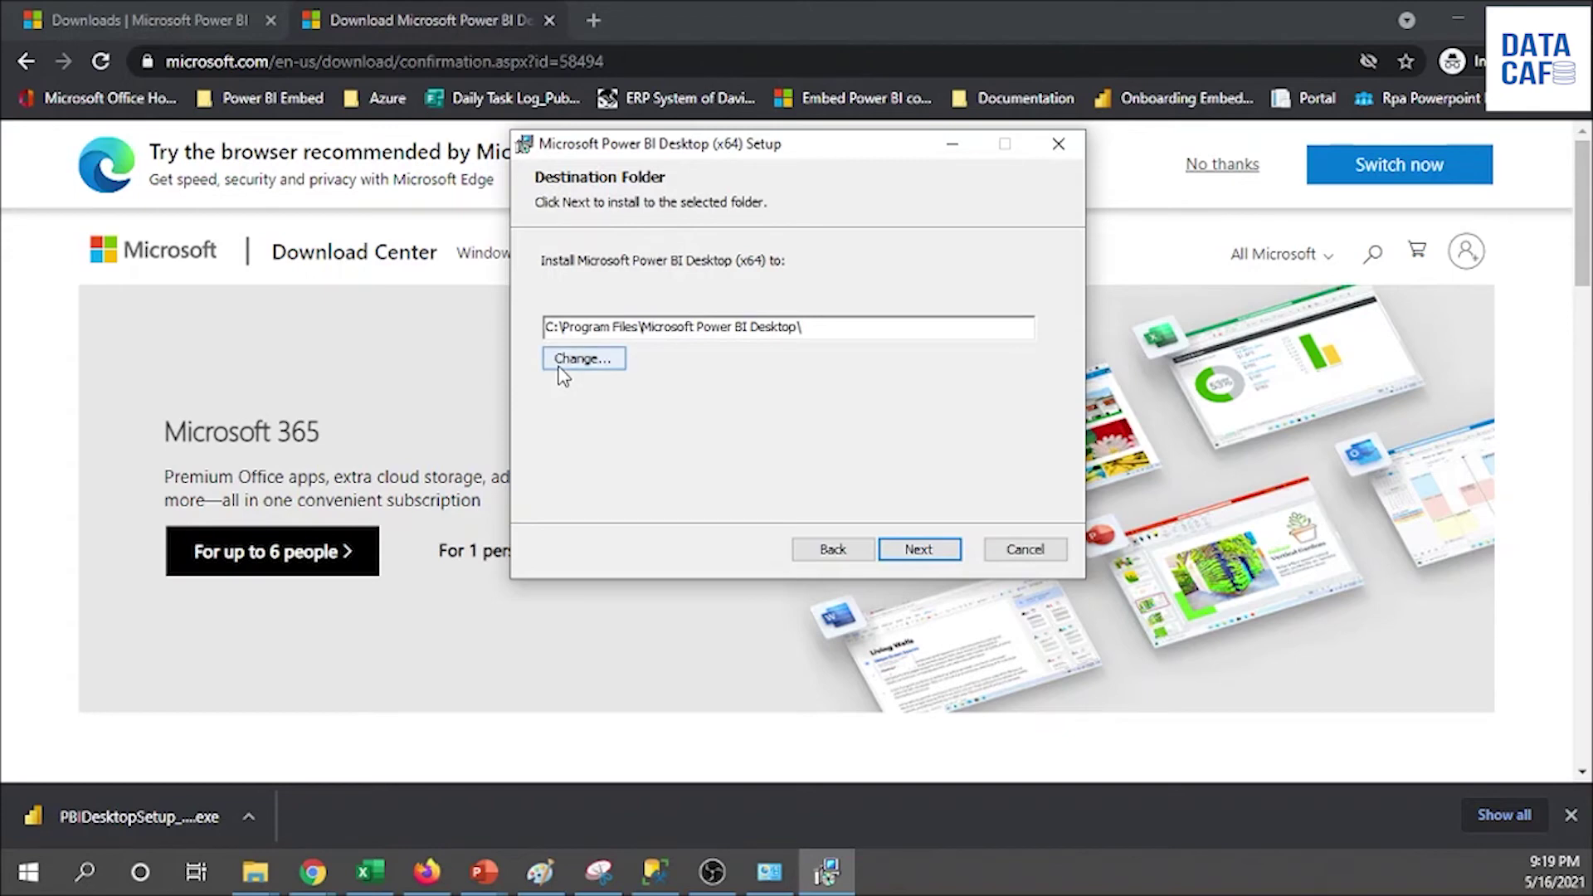
pyautogui.click(913, 545)
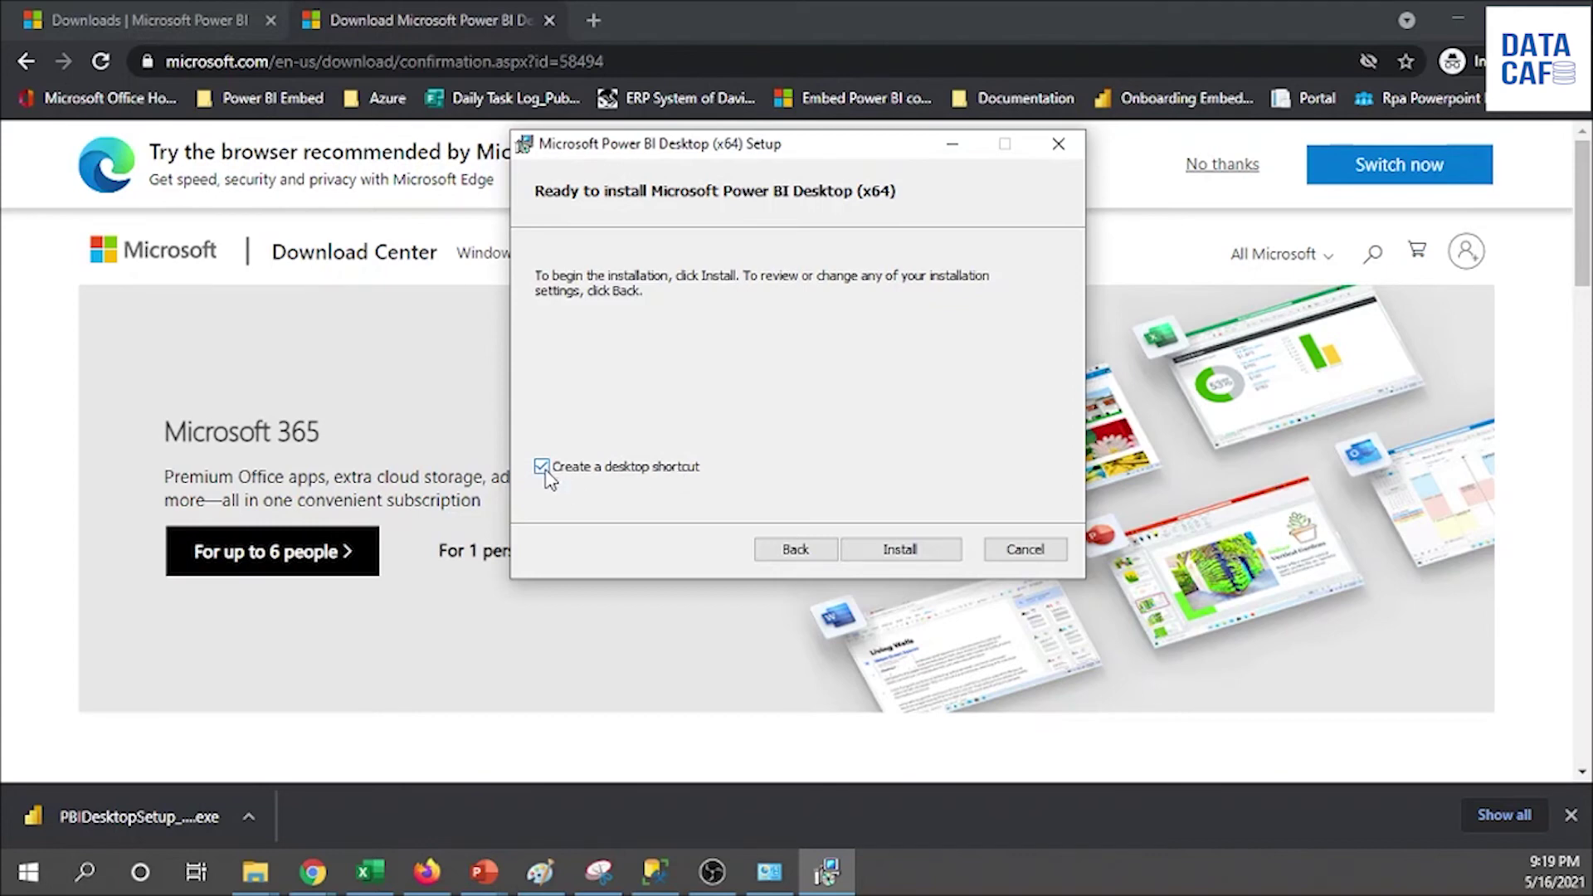
# Install Power BI Desktop (x64), leaving Launch Microsoft Power BI Desktop checked on the completion page.
pyautogui.click(926, 555)
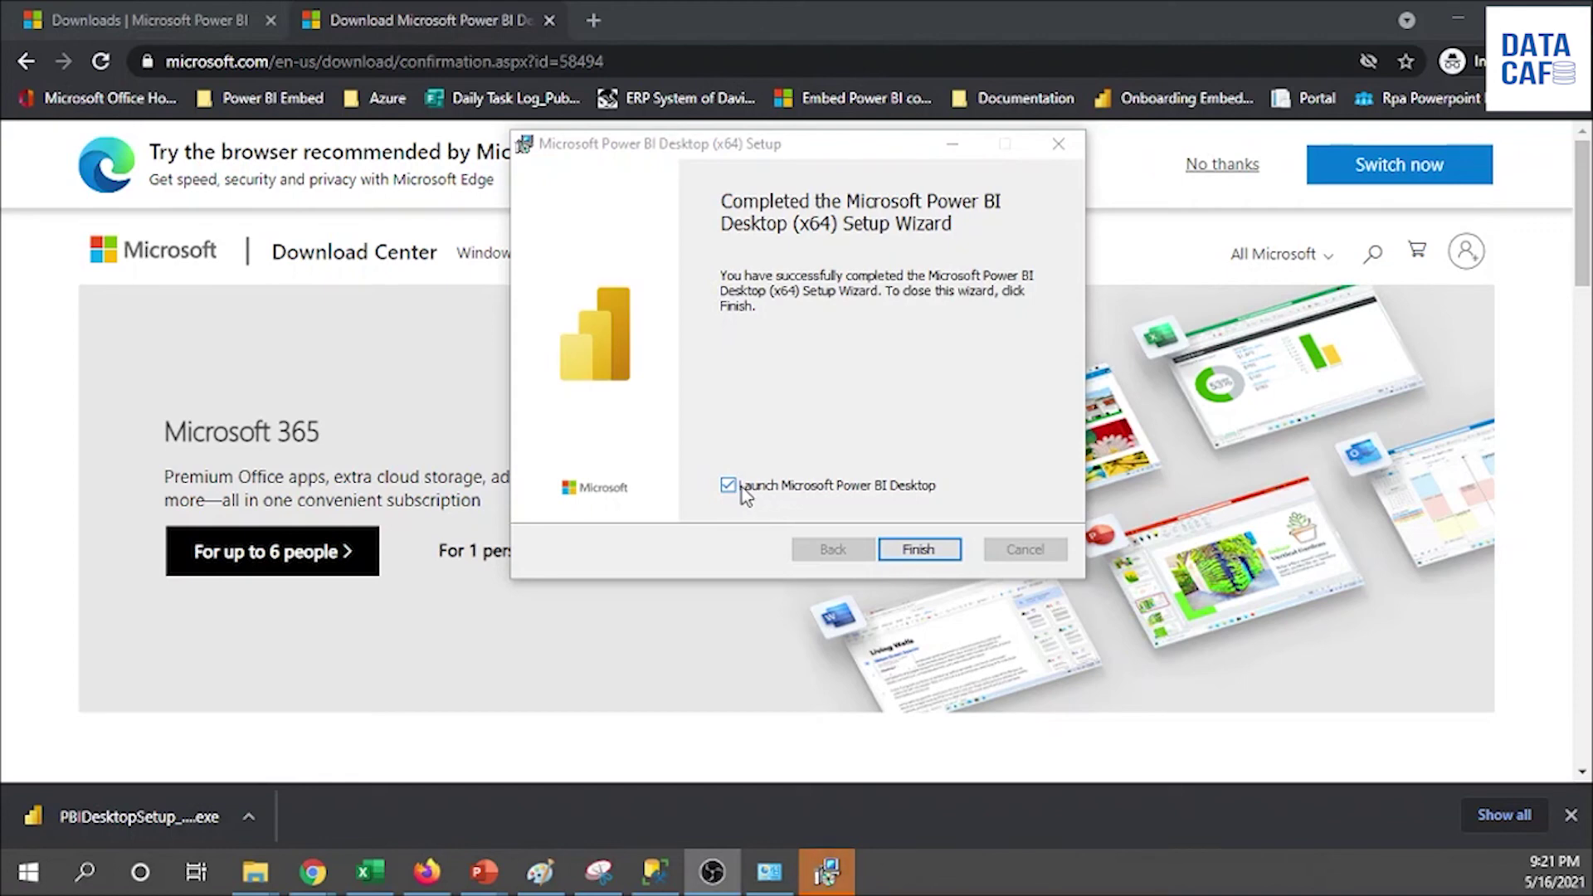
# Finish the Setup wizard so Power BI Desktop launches on a blank Untitled report.
pyautogui.click(919, 549)
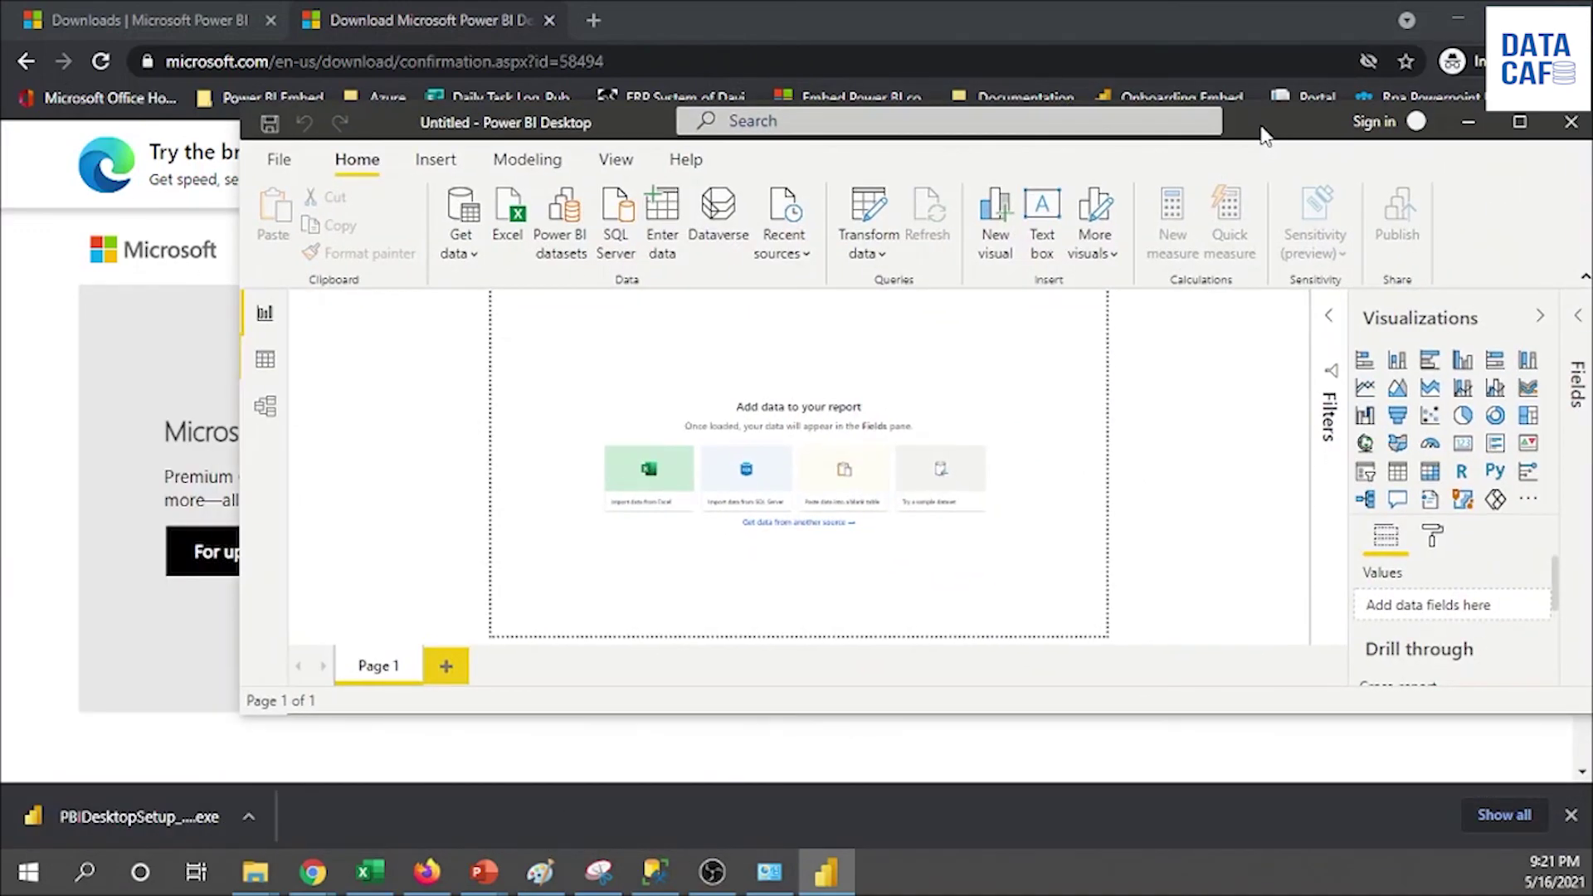
# Maximize the Power BI Desktop window showing the empty Untitled report.
pyautogui.click(1520, 122)
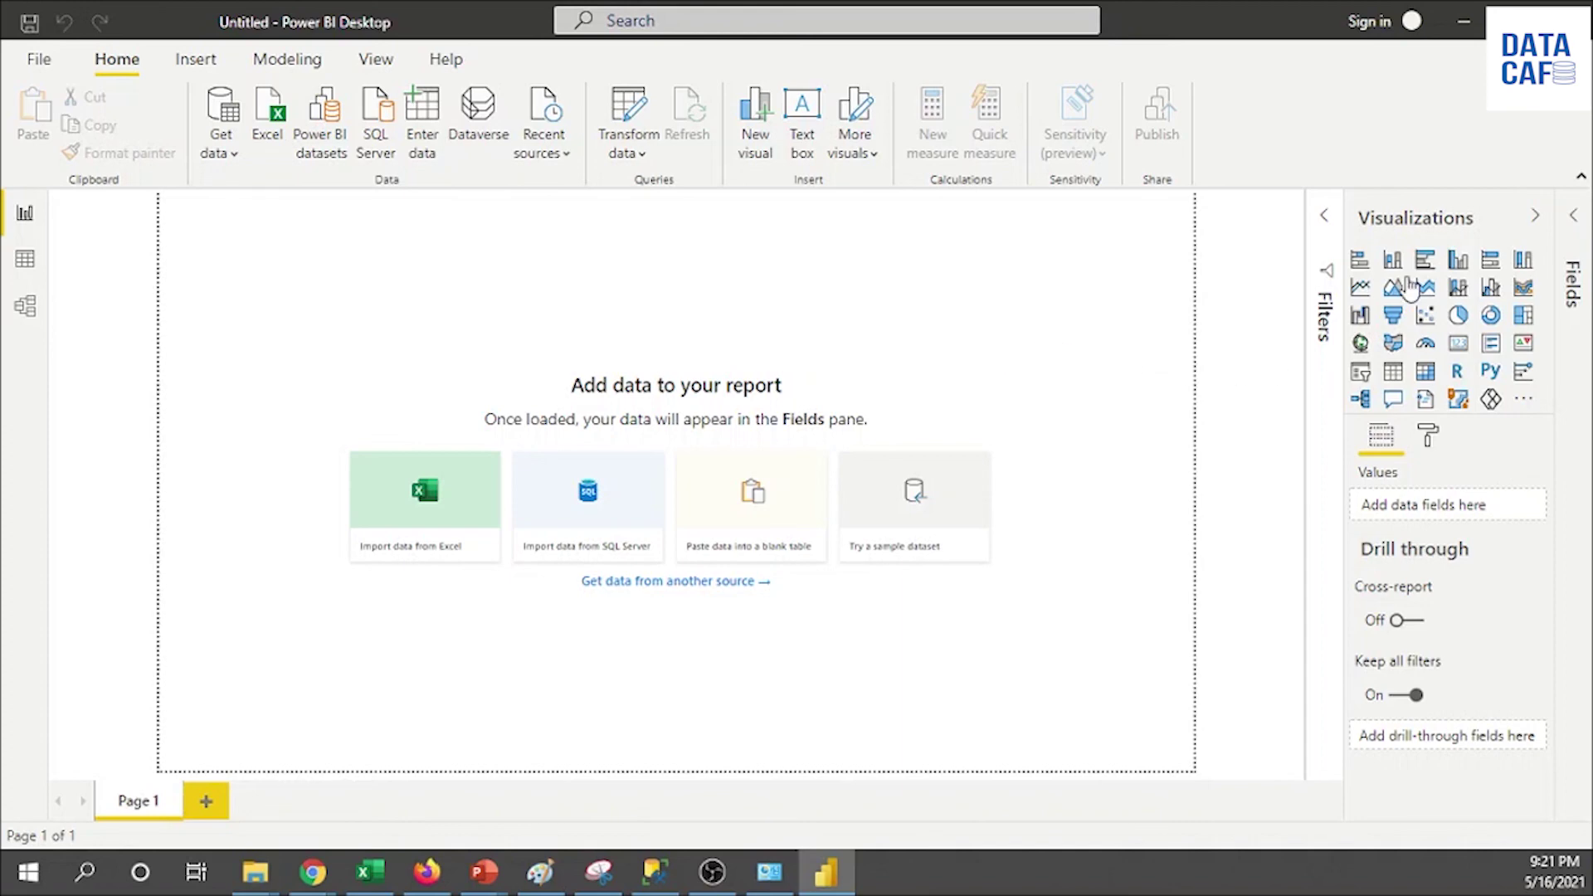
# Expand the collapsed Filters and Fields panes into full panels beside Visualizations.
pyautogui.click(1327, 219)
pyautogui.click(1572, 231)
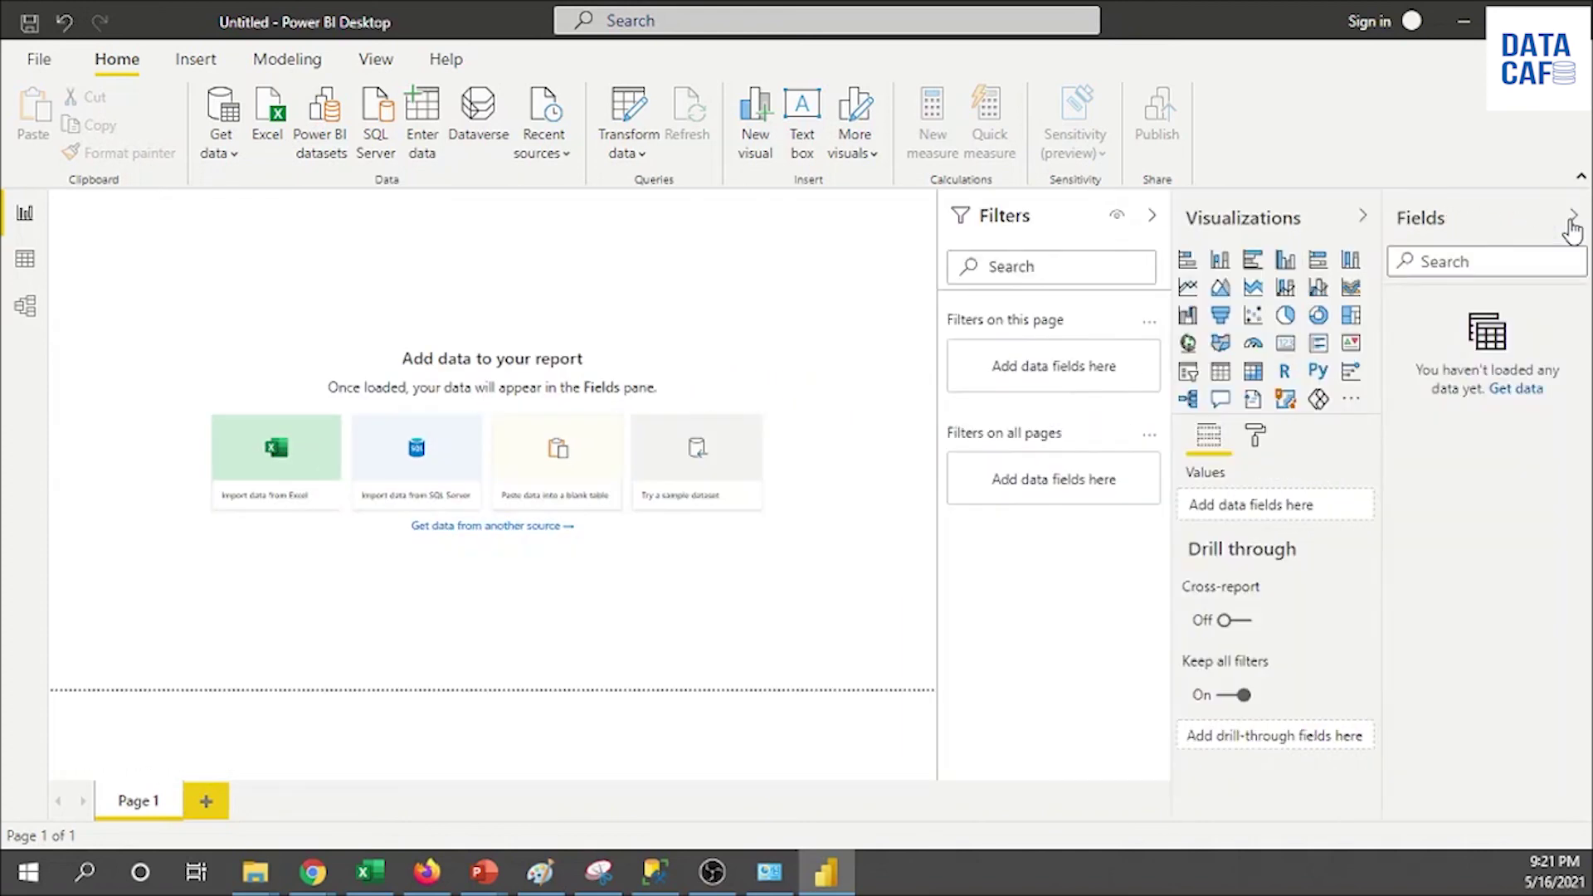